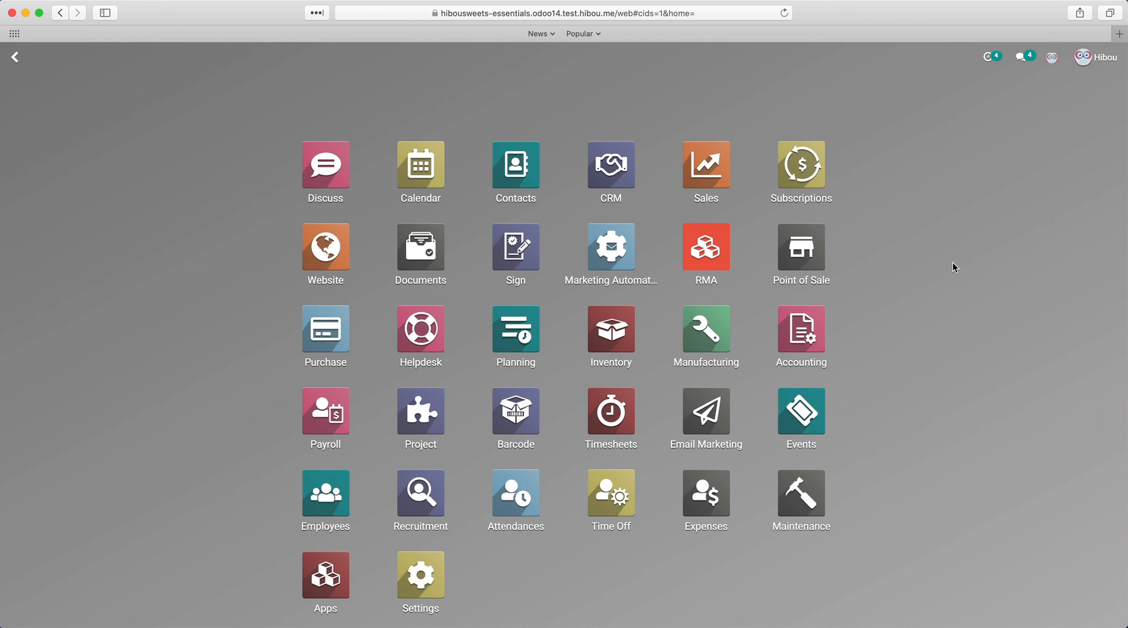
# Step: Open Settings, search for mail, and go to the incoming email servers list
pyautogui.click(438, 591)
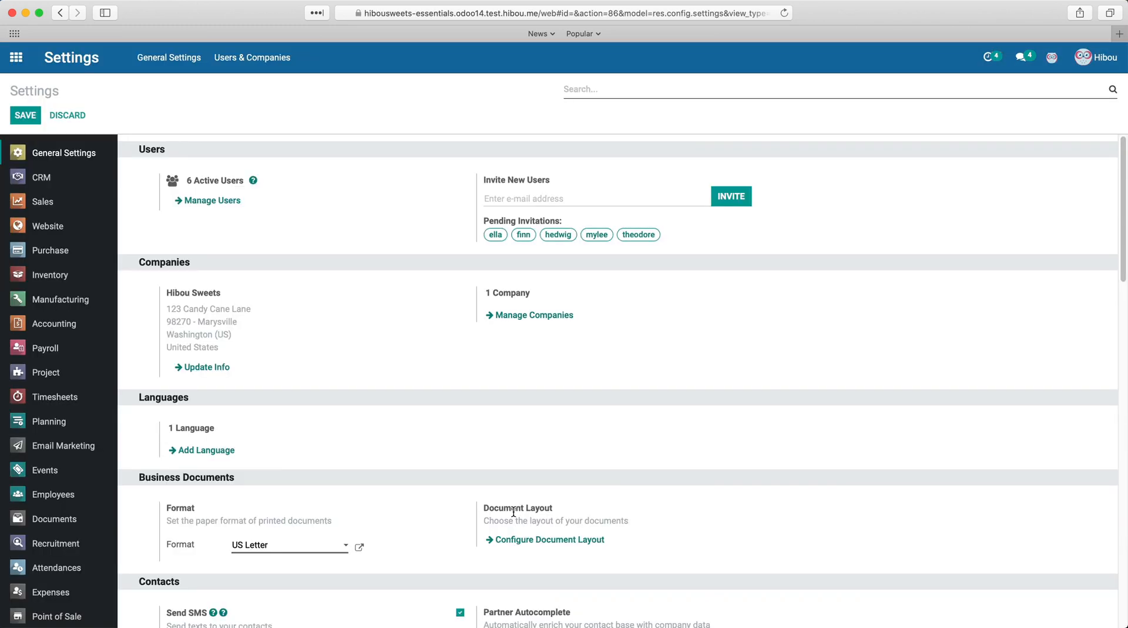
pyautogui.write('mail')
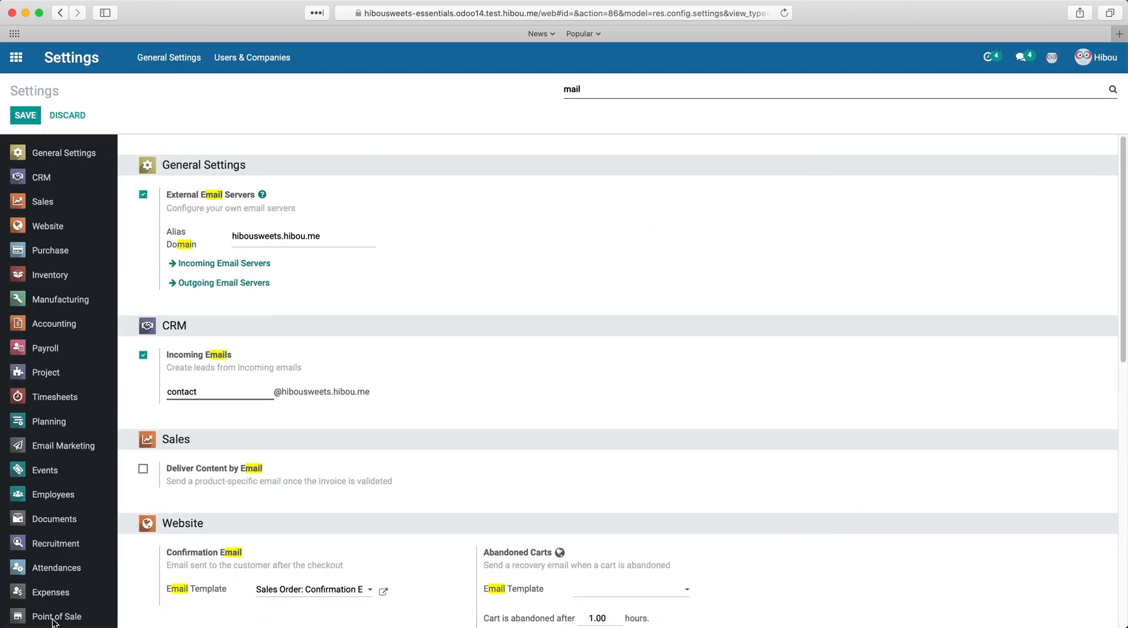
pyautogui.click(256, 264)
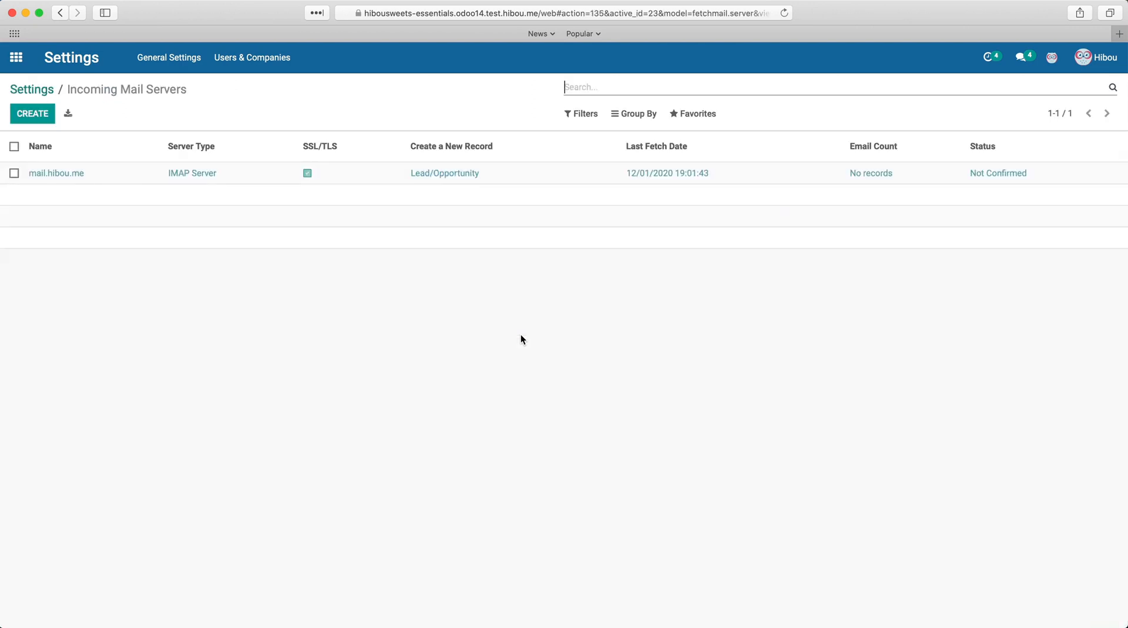
# Step: Open the mail.hibou.me incoming server in edit mode and review its server type, server name, port, SSL/TLS and username fields
pyautogui.click(563, 182)
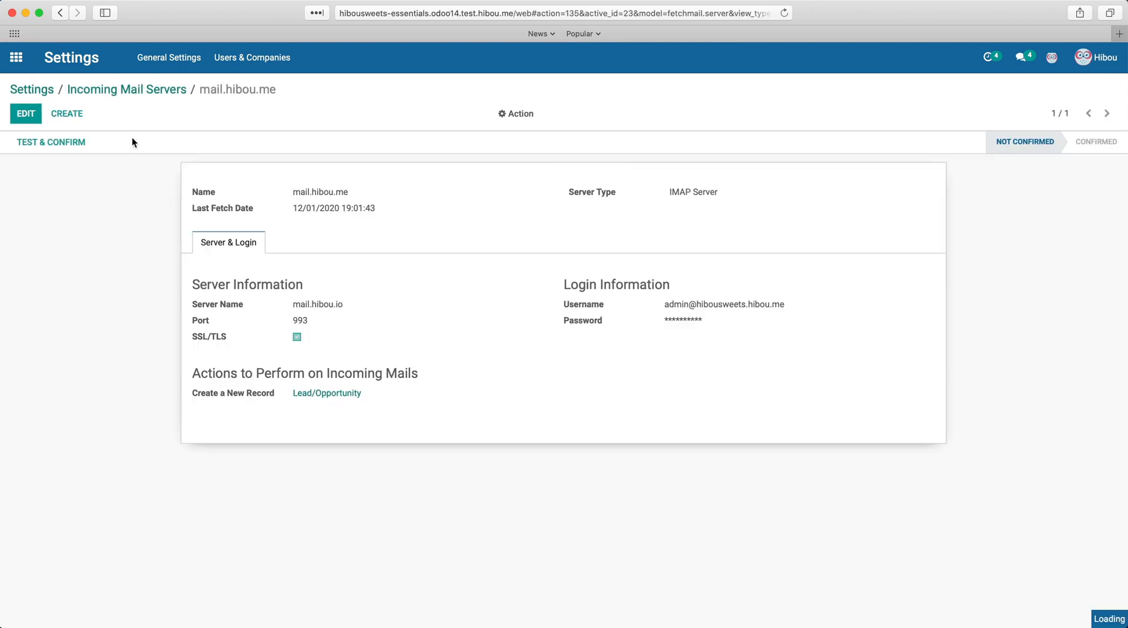
pyautogui.click(23, 113)
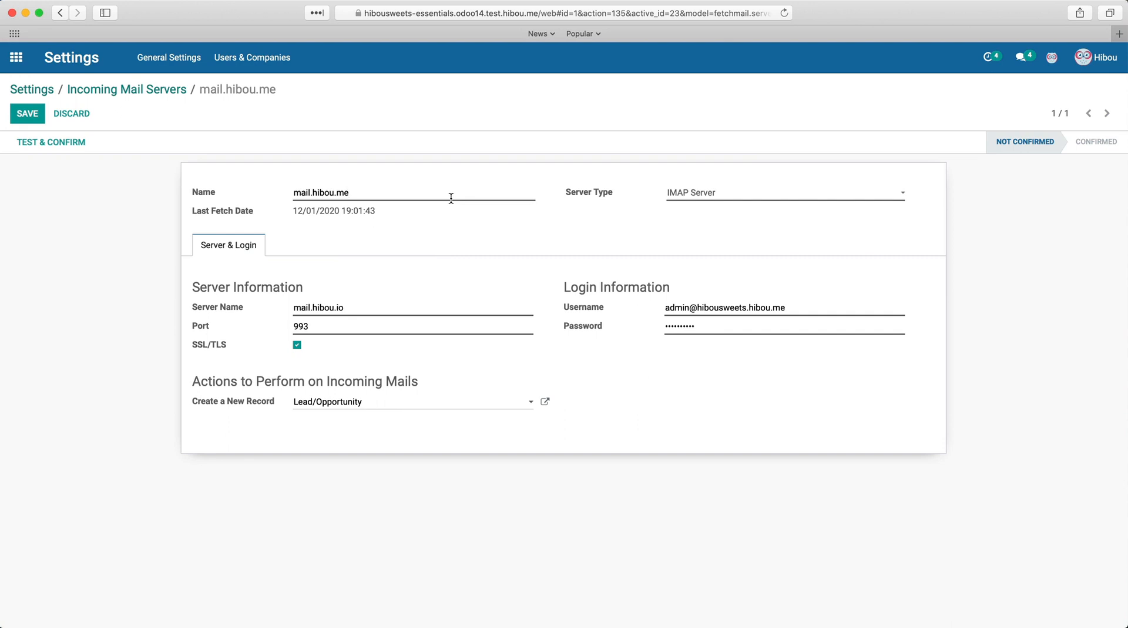
pyautogui.click(728, 197)
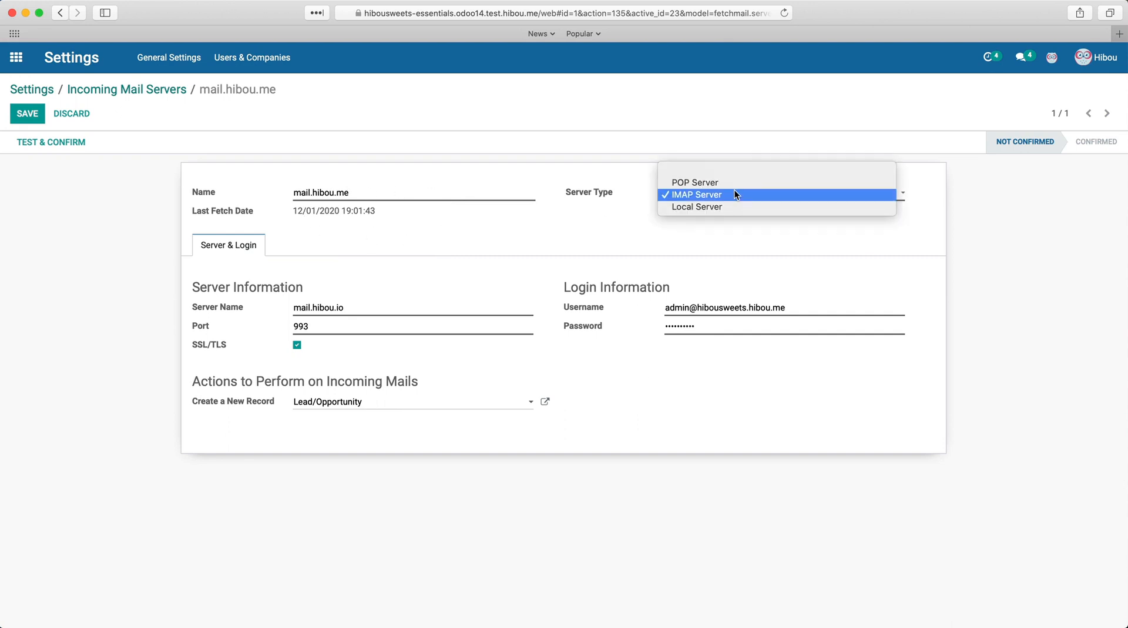
pyautogui.click(735, 193)
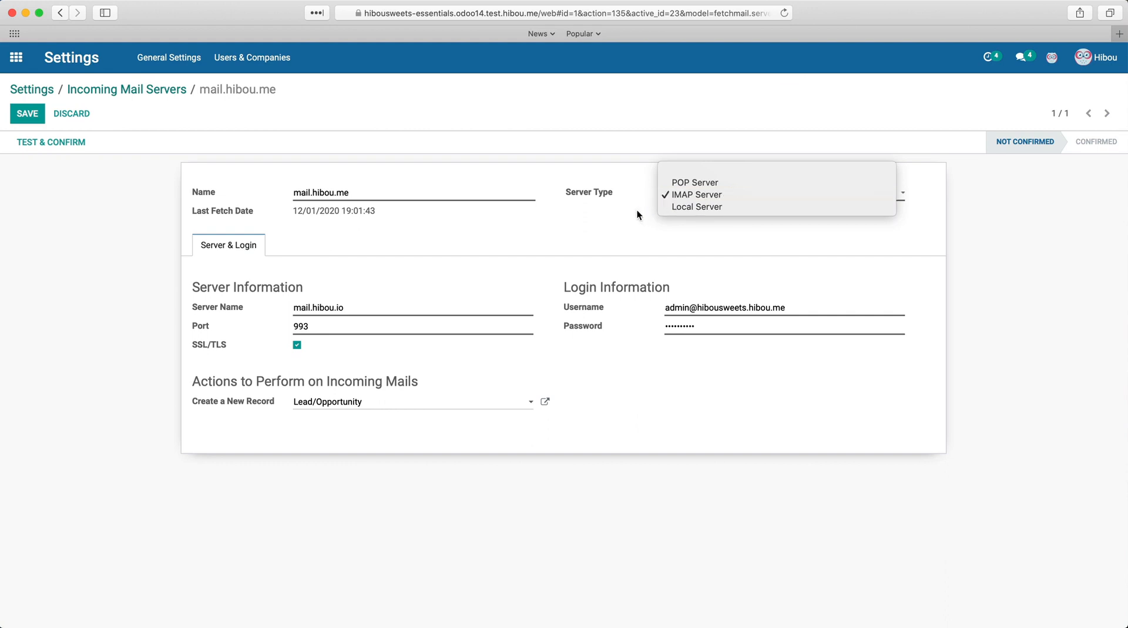
pyautogui.moveTo(457, 312); pyautogui.dragTo(218, 311)
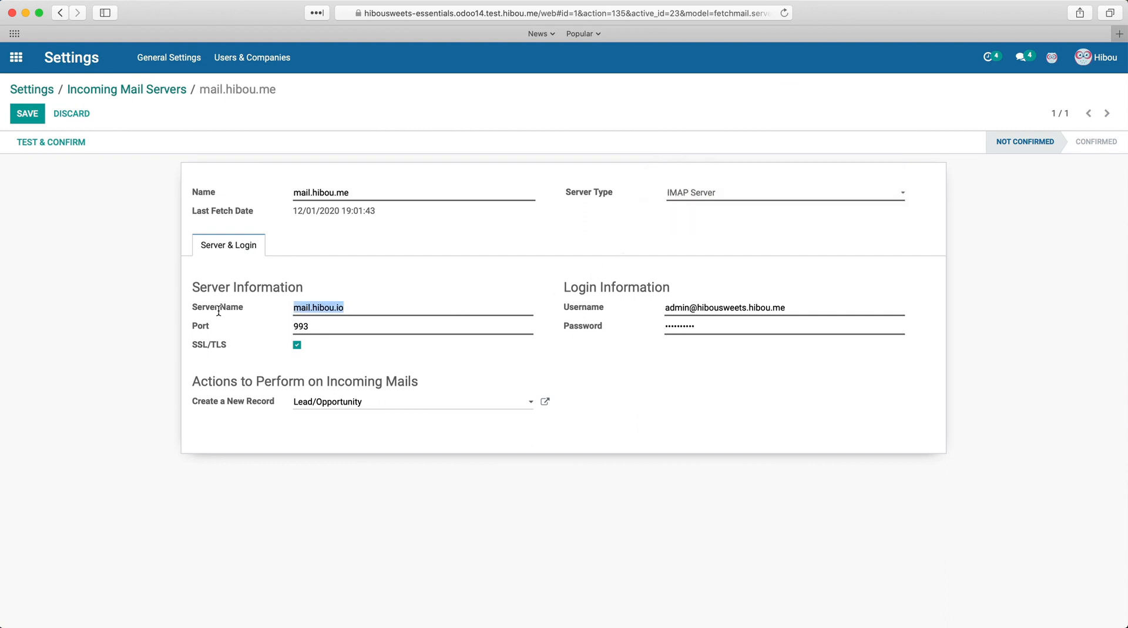
pyautogui.click(385, 311)
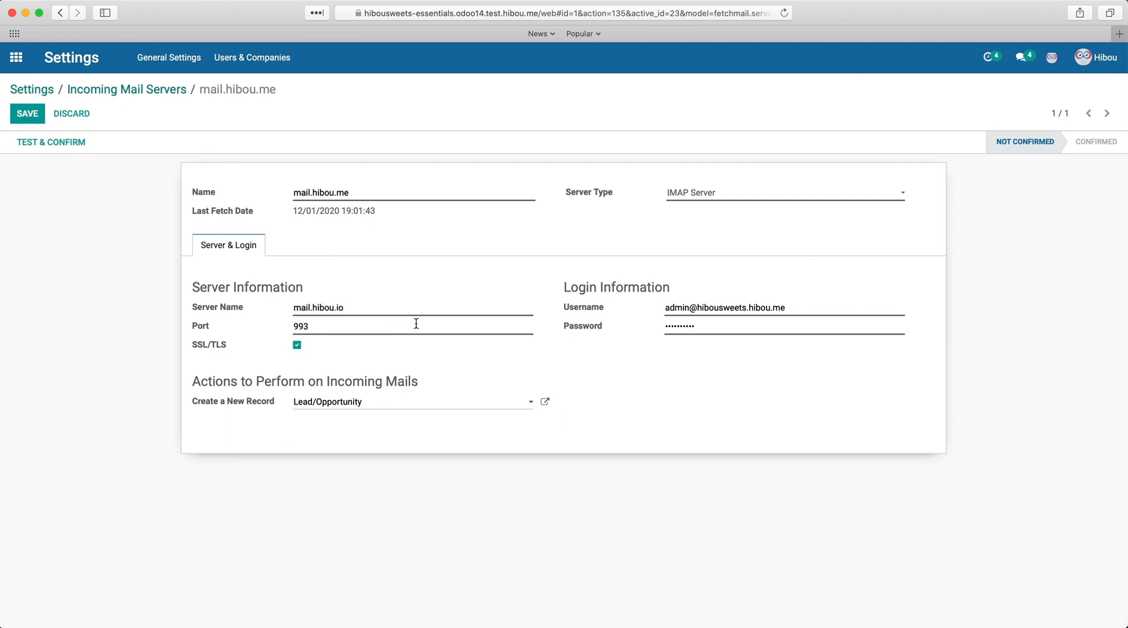
pyautogui.click(296, 347)
pyautogui.click(296, 346)
pyautogui.moveTo(843, 305); pyautogui.dragTo(626, 301)
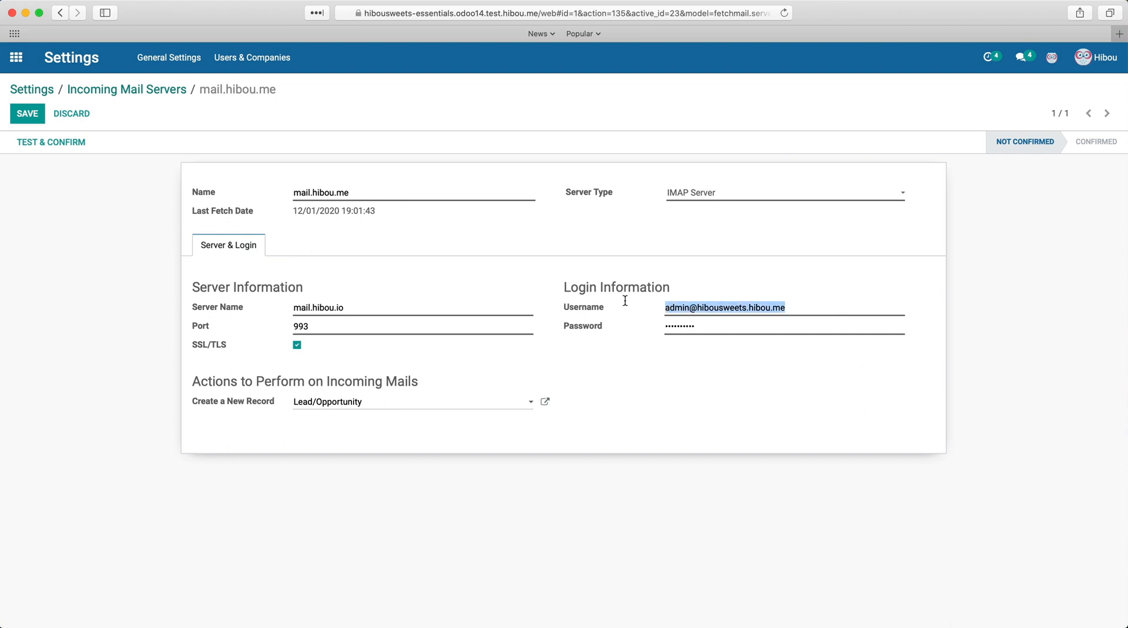
pyautogui.click(722, 373)
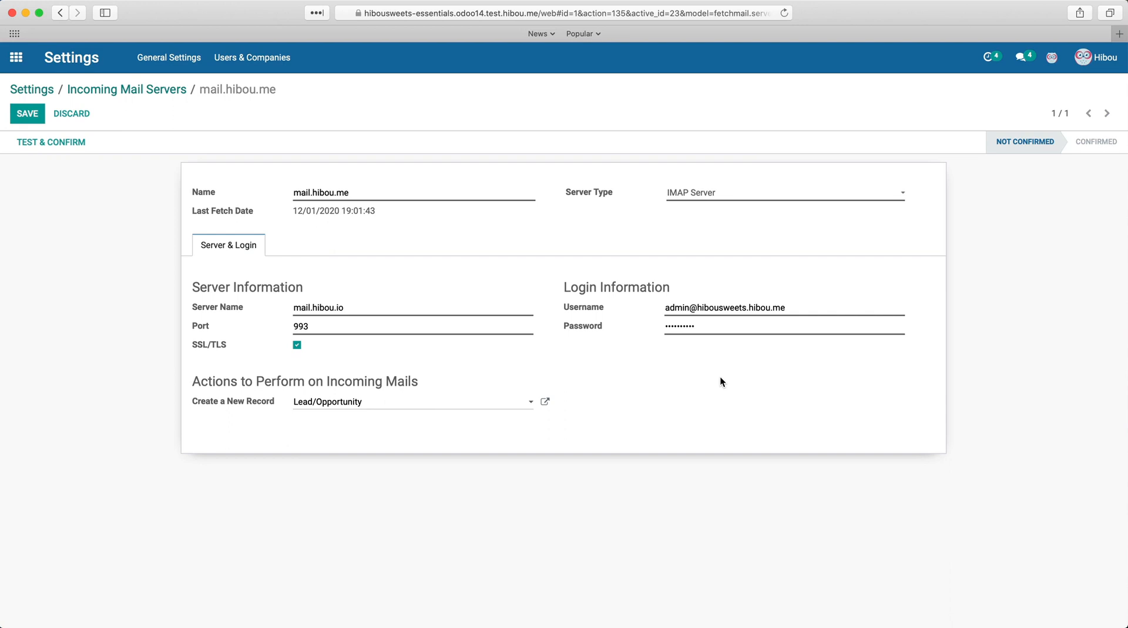
# Step: Test and confirm the incoming mail server, then save the record
pyautogui.click(73, 142)
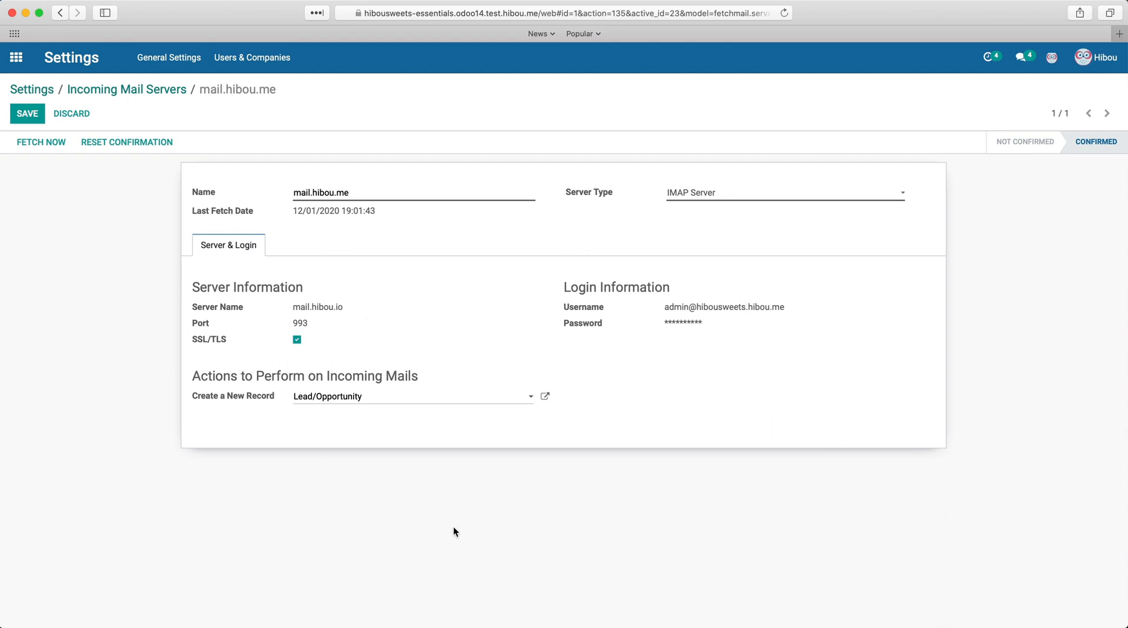
pyautogui.click(27, 113)
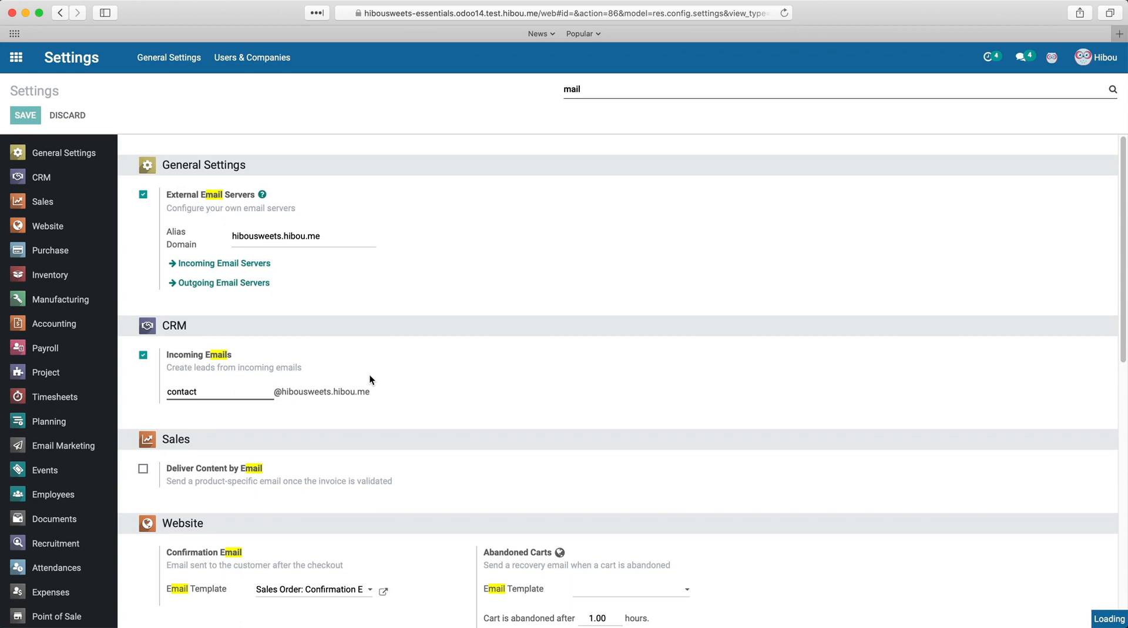
# Step: Open the mail.hibou.me outgoing mail server for editing and set its SMTP server to mail.hibou.me
pyautogui.moveTo(370, 376)
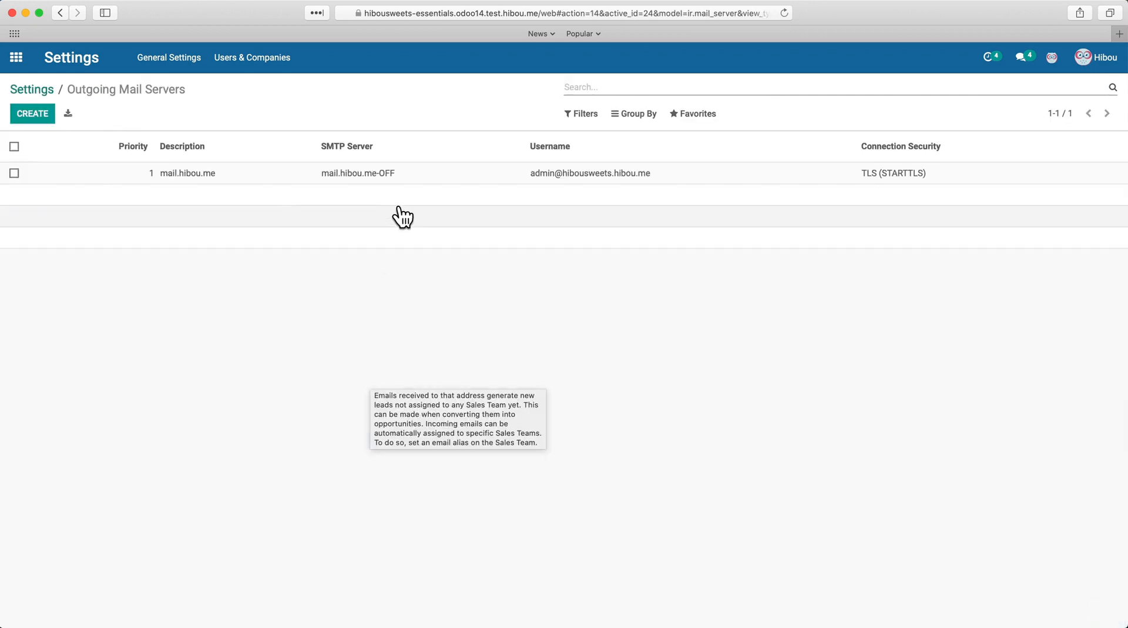
pyautogui.click(415, 182)
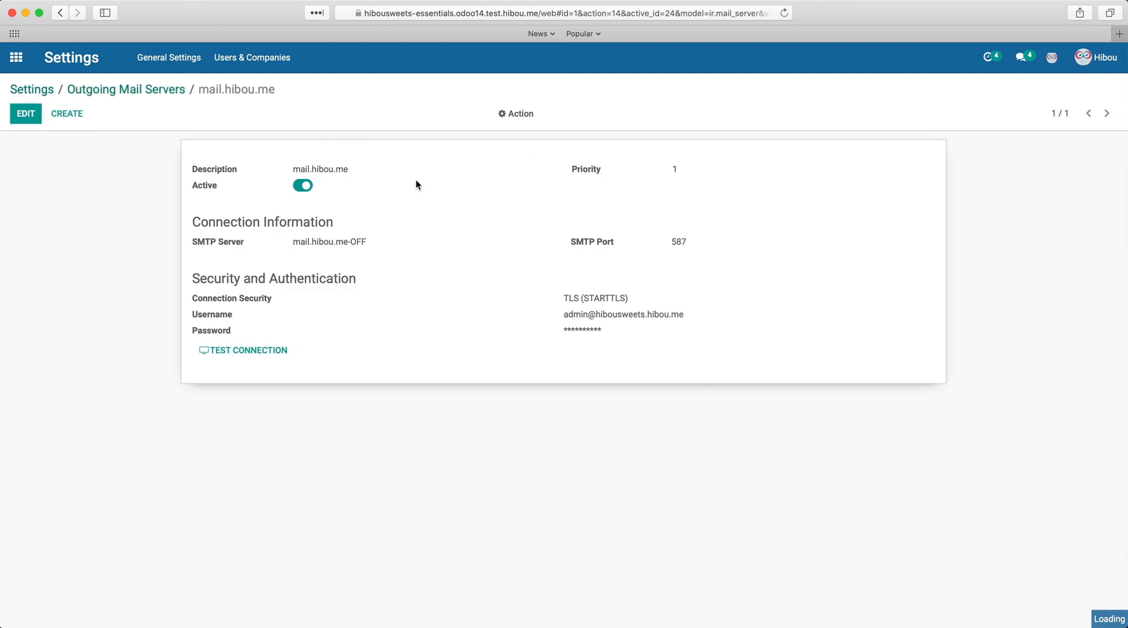
pyautogui.click(22, 115)
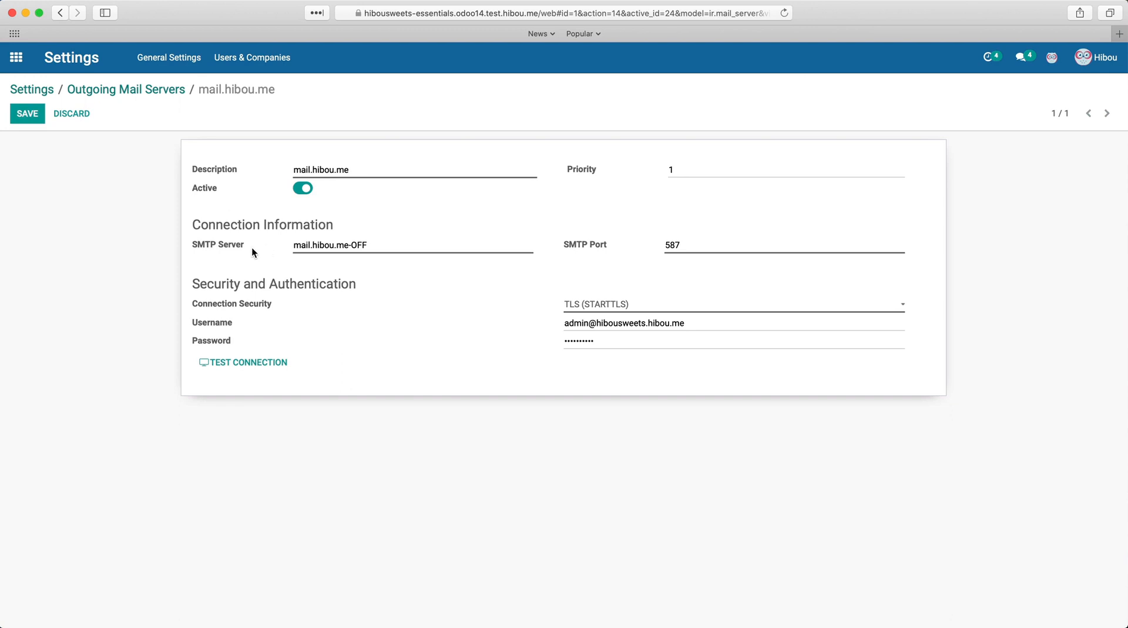
pyautogui.moveTo(349, 244); pyautogui.dragTo(399, 238)
pyautogui.press('BackSpace')
# Step: Try the None, SSL/TLS and TLS (STARTTLS) connection security options for the outgoing server
pyautogui.click(645, 306)
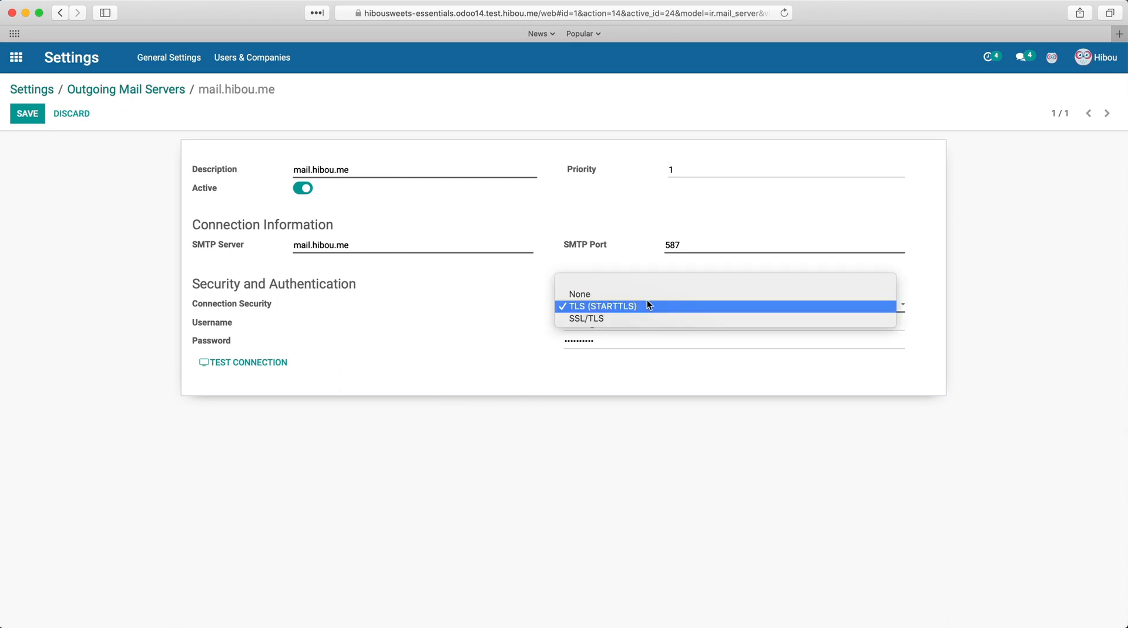
pyautogui.click(649, 296)
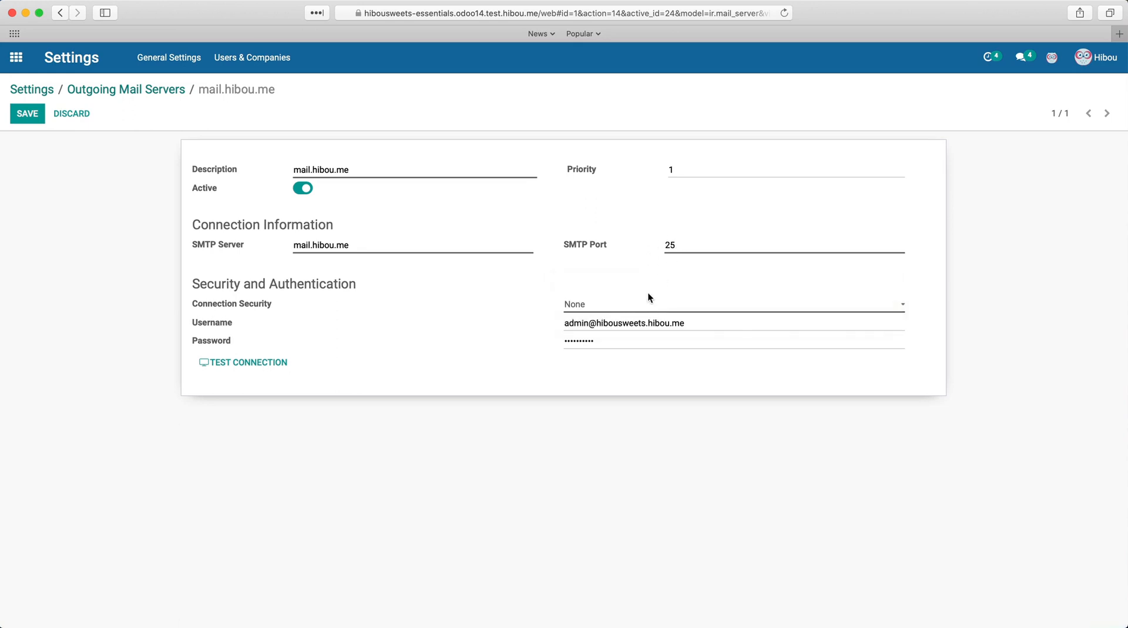
pyautogui.click(645, 304)
pyautogui.click(639, 325)
pyautogui.click(664, 305)
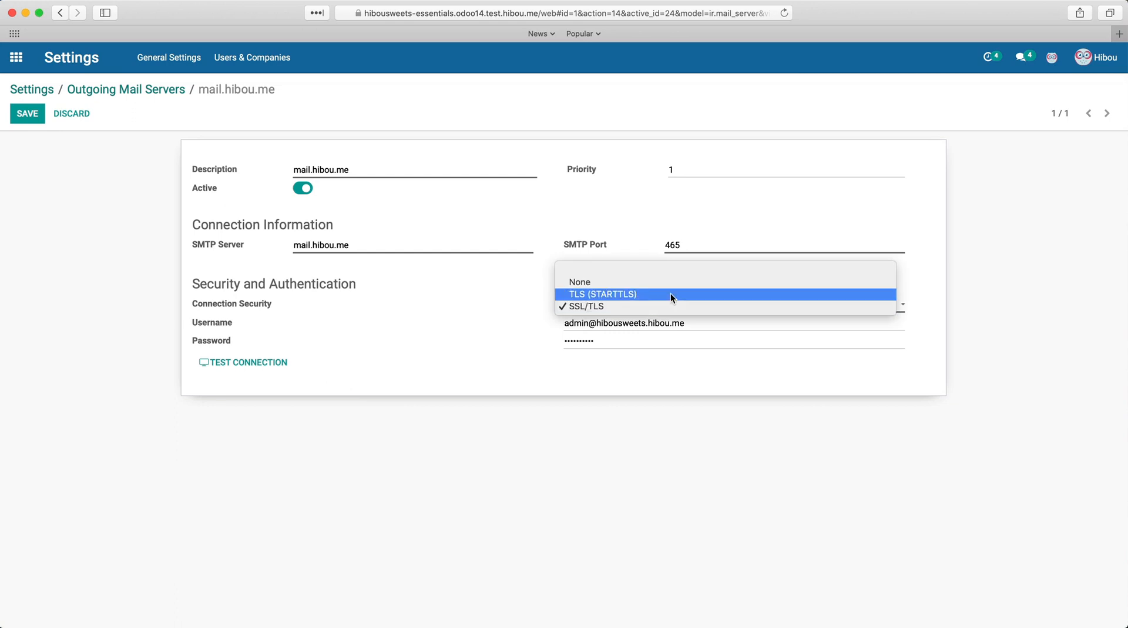
pyautogui.click(672, 293)
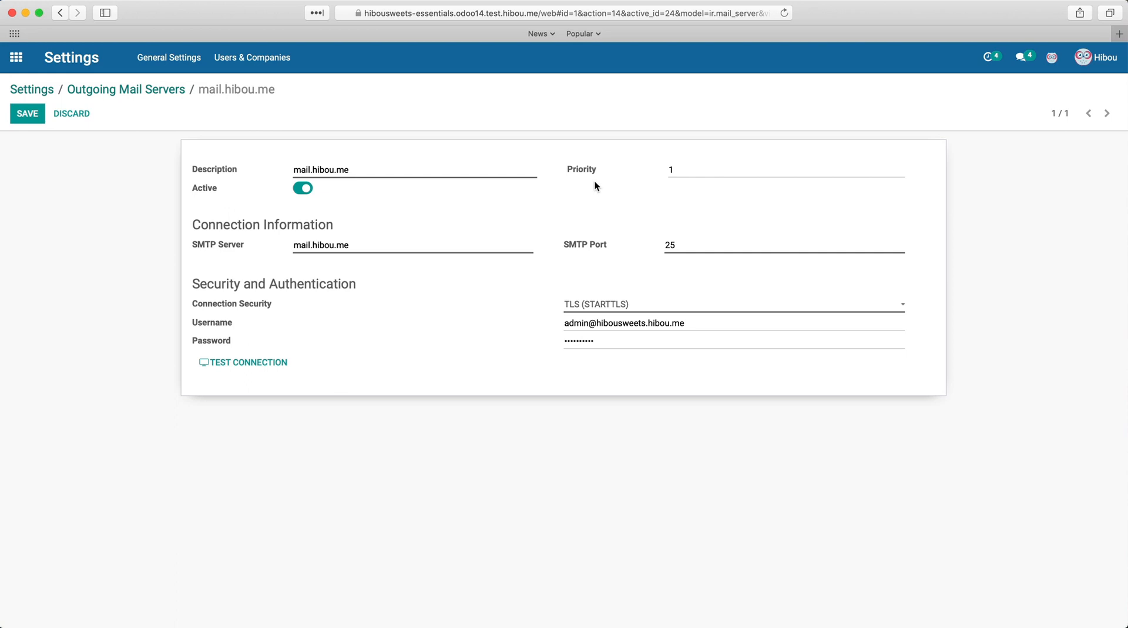
# Step: Set the SMTP port to 587, save the outgoing server, and test its connection
pyautogui.doubleClick(670, 245)
pyautogui.write('587')
pyautogui.click(28, 114)
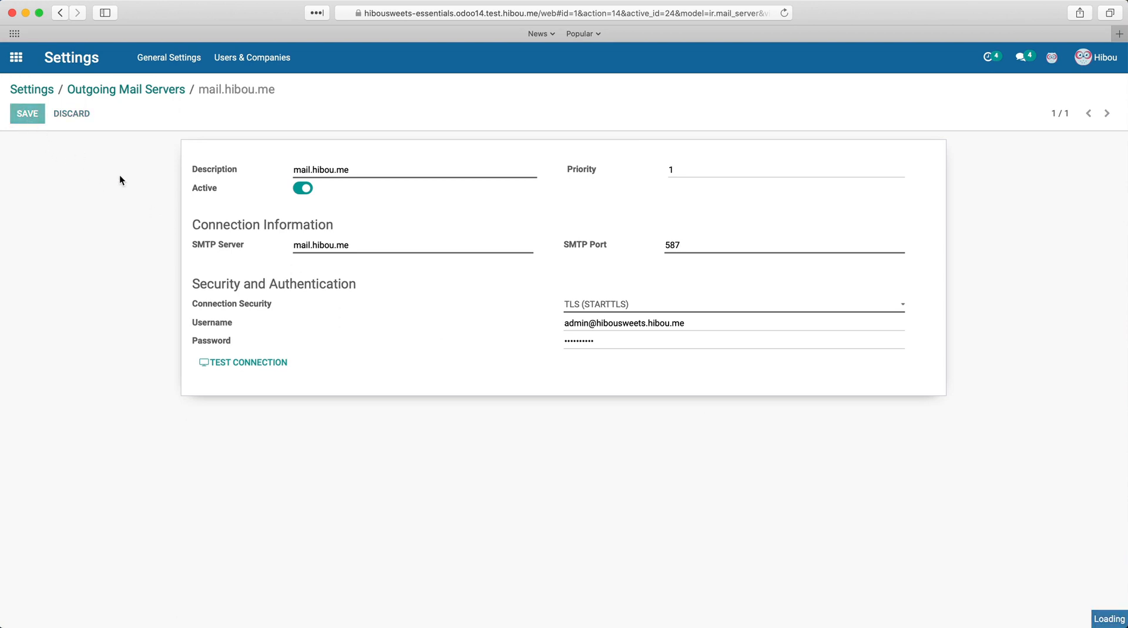
pyautogui.click(253, 341)
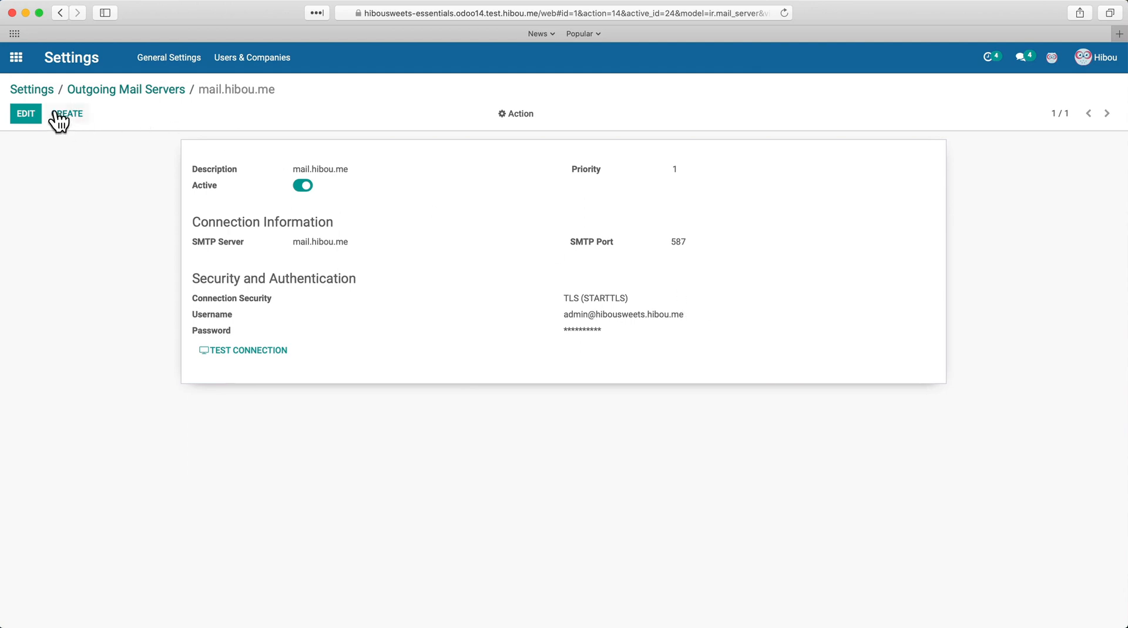
# Step: Return to the home screen and enable developer mode by adding ?debug=1 to the web address
pyautogui.click(16, 58)
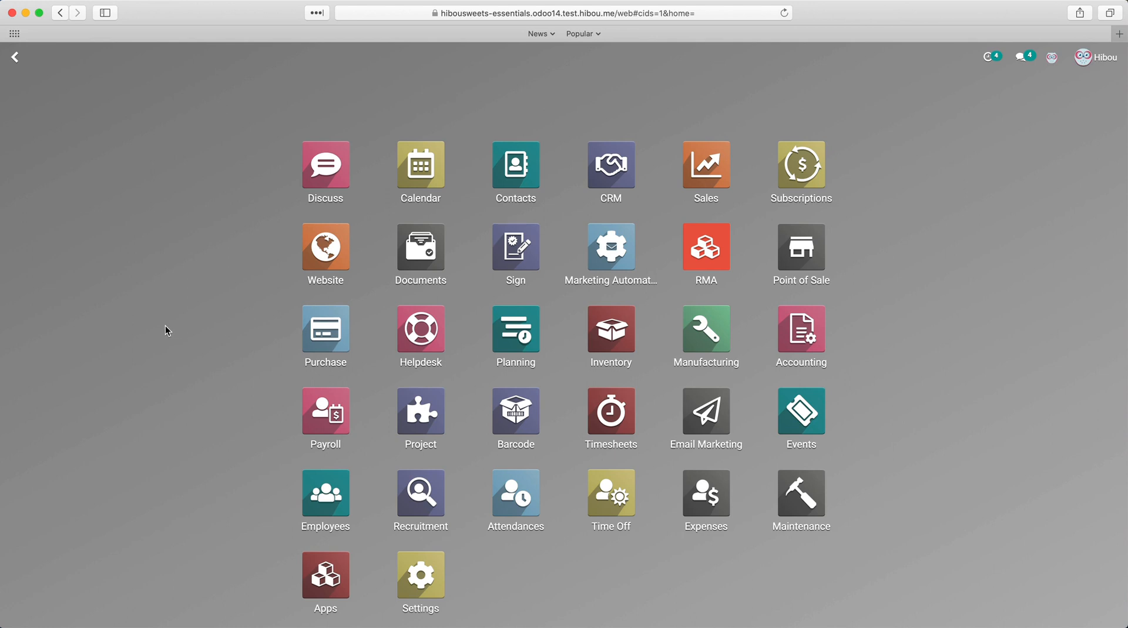
pyautogui.click(634, 19)
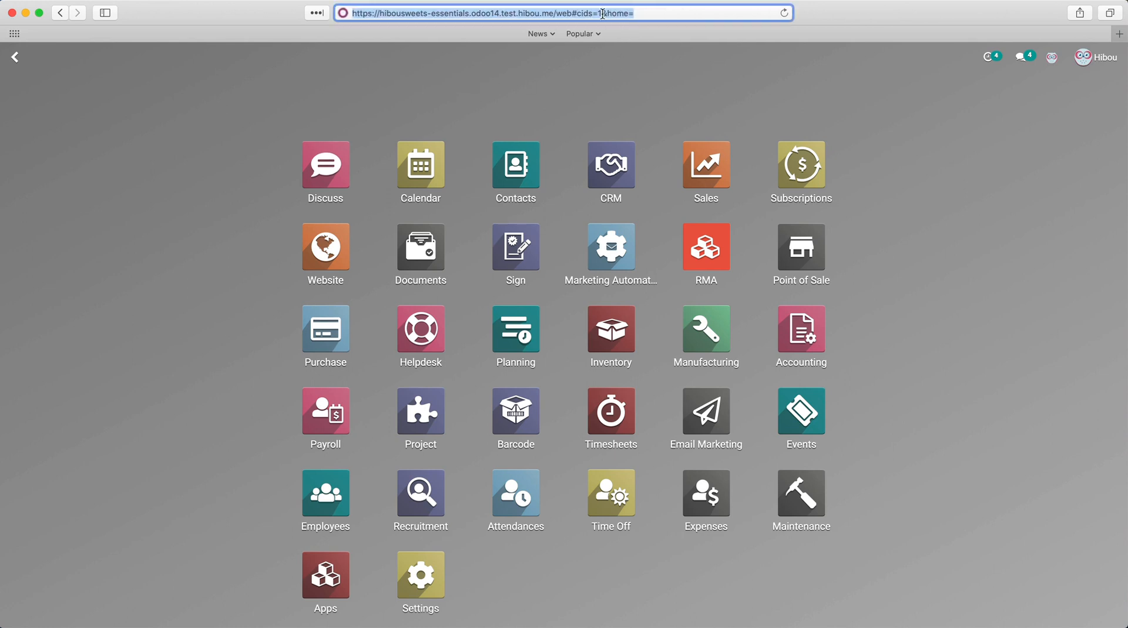
pyautogui.click(571, 13)
pyautogui.write('?debug=1')
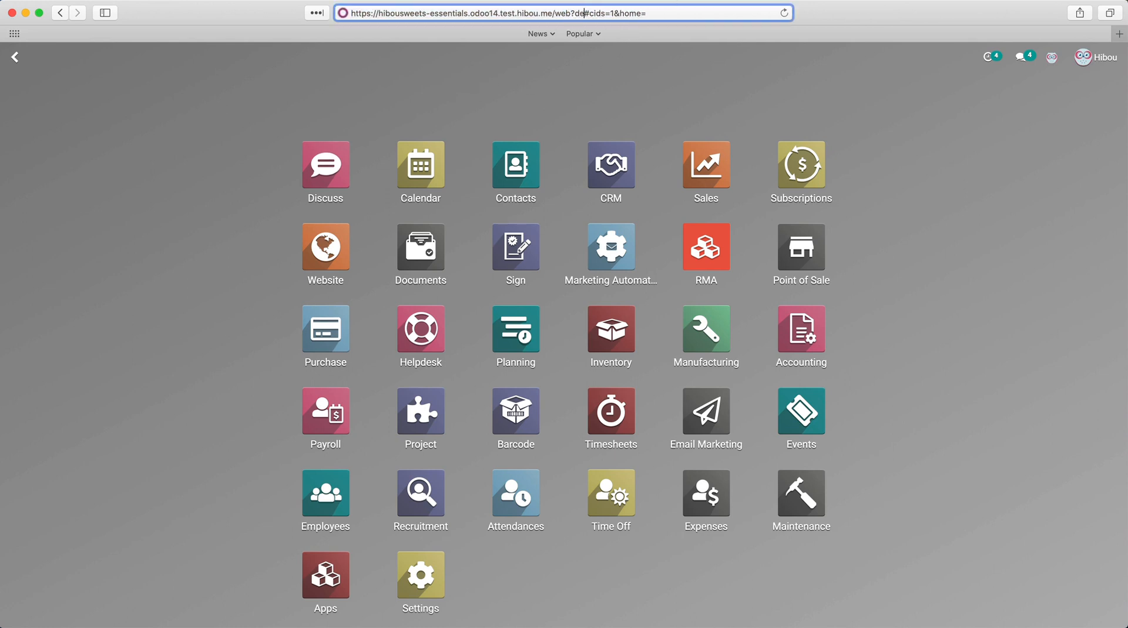
pyautogui.press('Return')
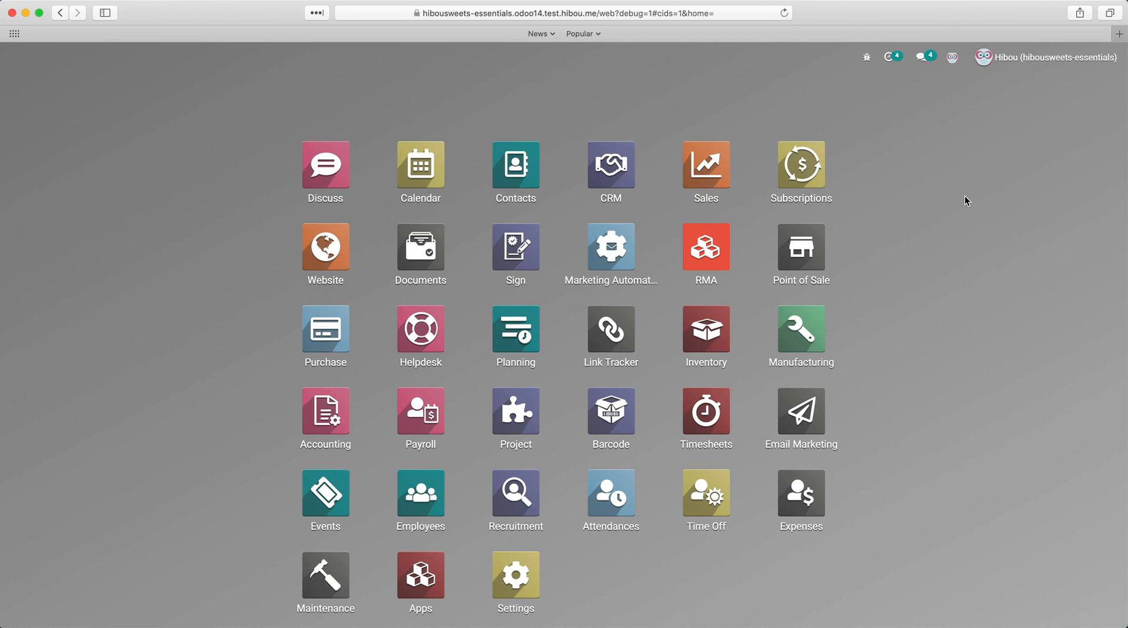
# Step: Open System Parameters and filter the keys by catcha
pyautogui.write('system')
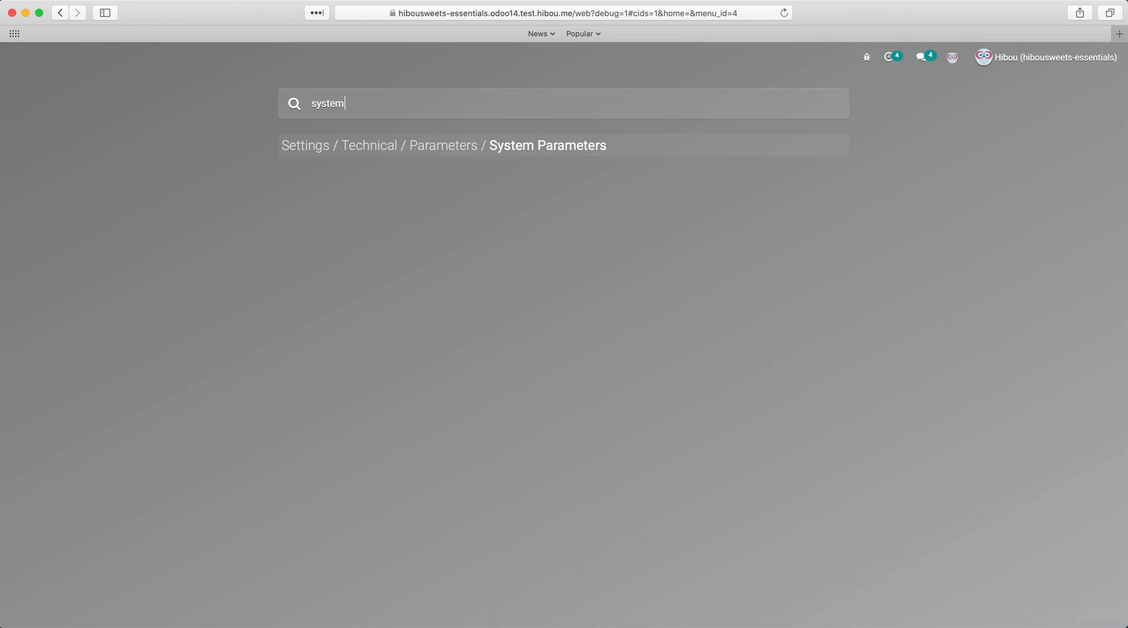
pyautogui.press('Return')
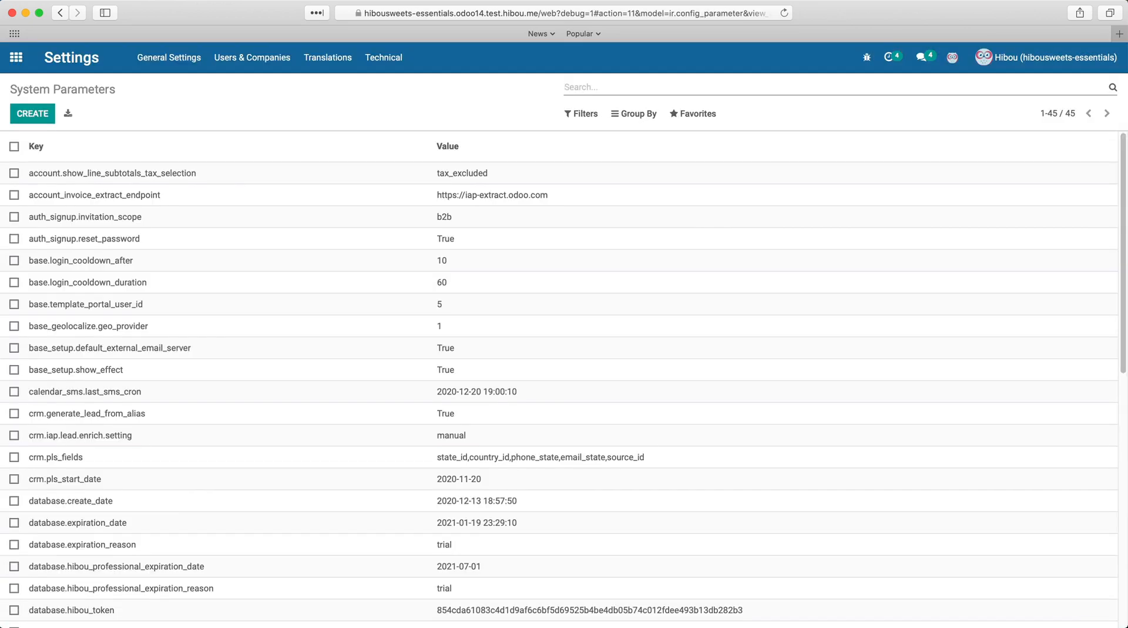
pyautogui.write('catcha')
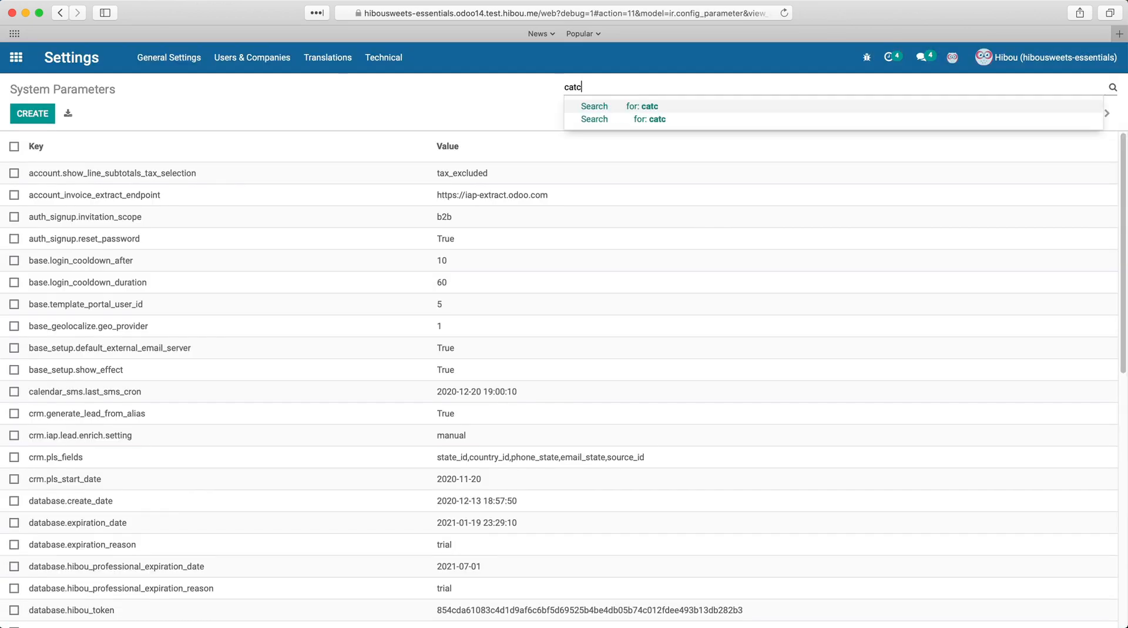
pyautogui.press('Return')
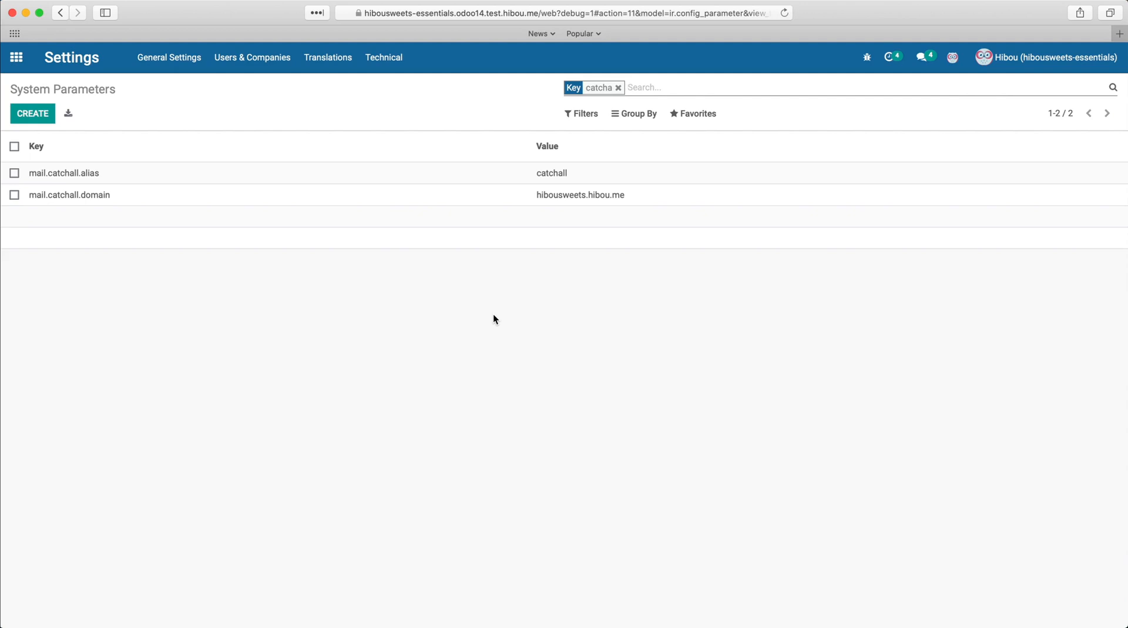
# Step: Open the incoming mail server record through the menu search for incoming and return home
pyautogui.click(17, 57)
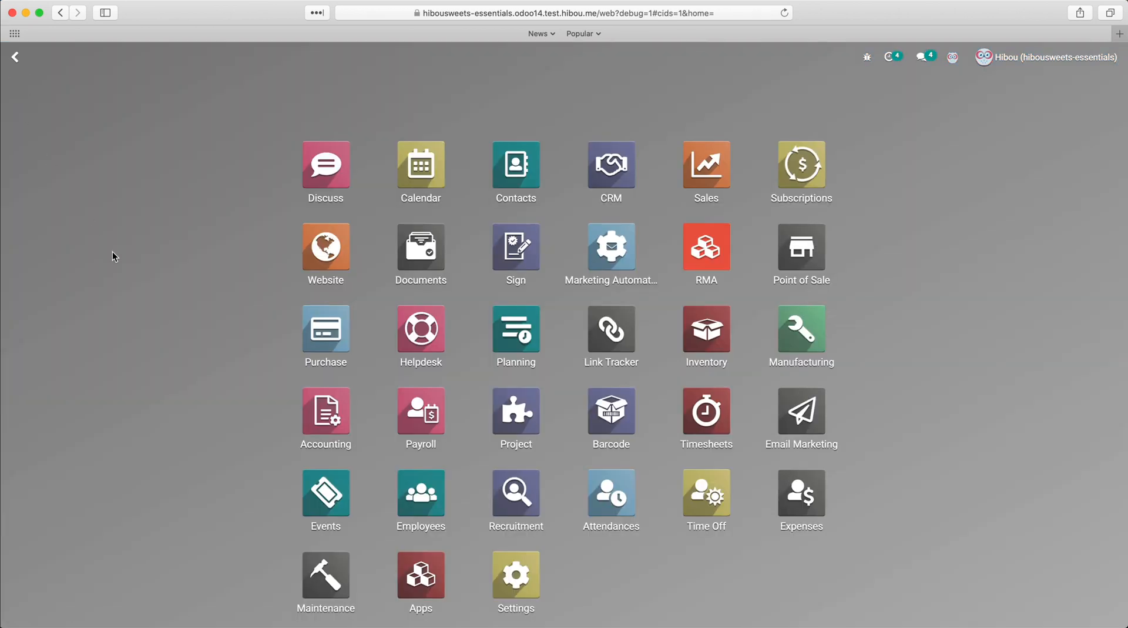
pyautogui.write('incoming')
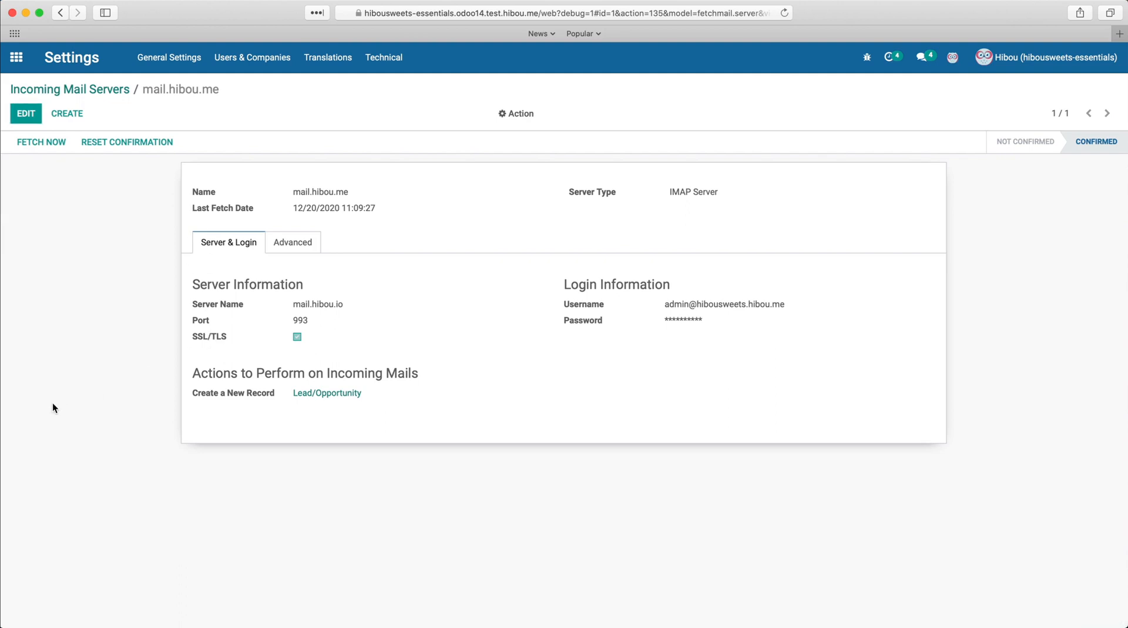
pyautogui.click(15, 122)
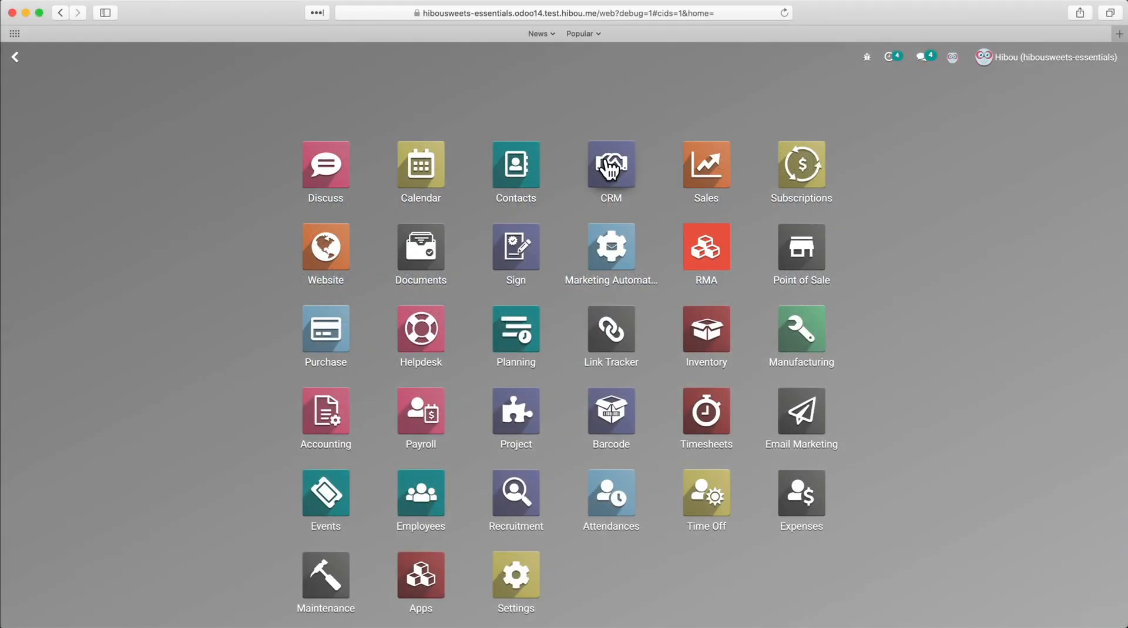
# Step: Open the CRM sales teams, view the Event Sales team's email alias, and return to the home screen
pyautogui.click(610, 167)
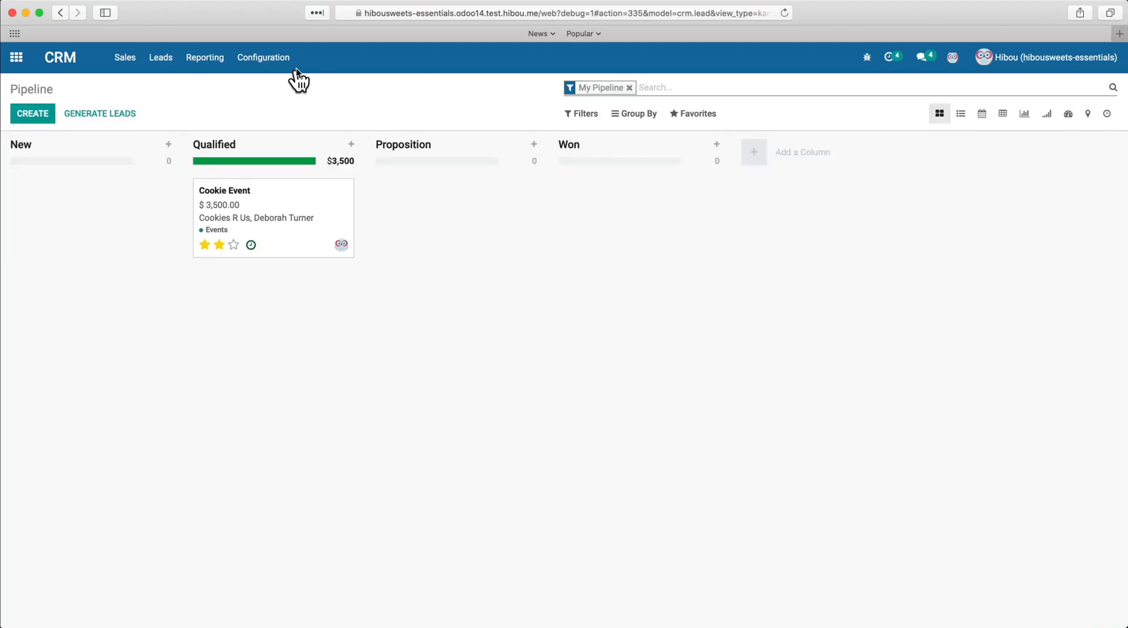
pyautogui.click(296, 68)
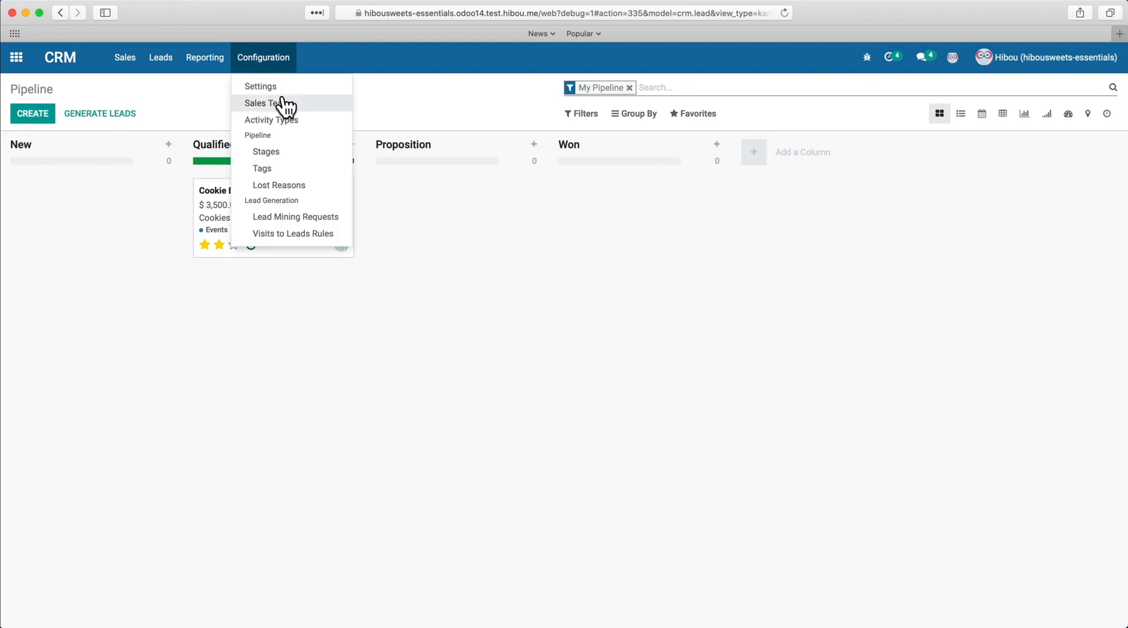
pyautogui.click(283, 104)
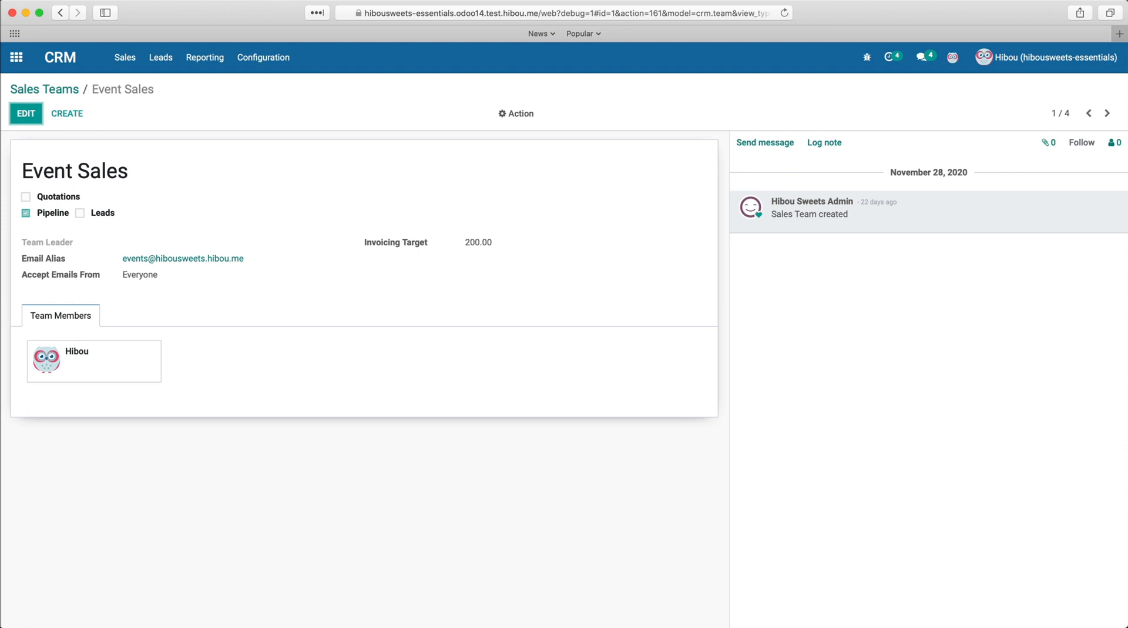
pyautogui.click(16, 58)
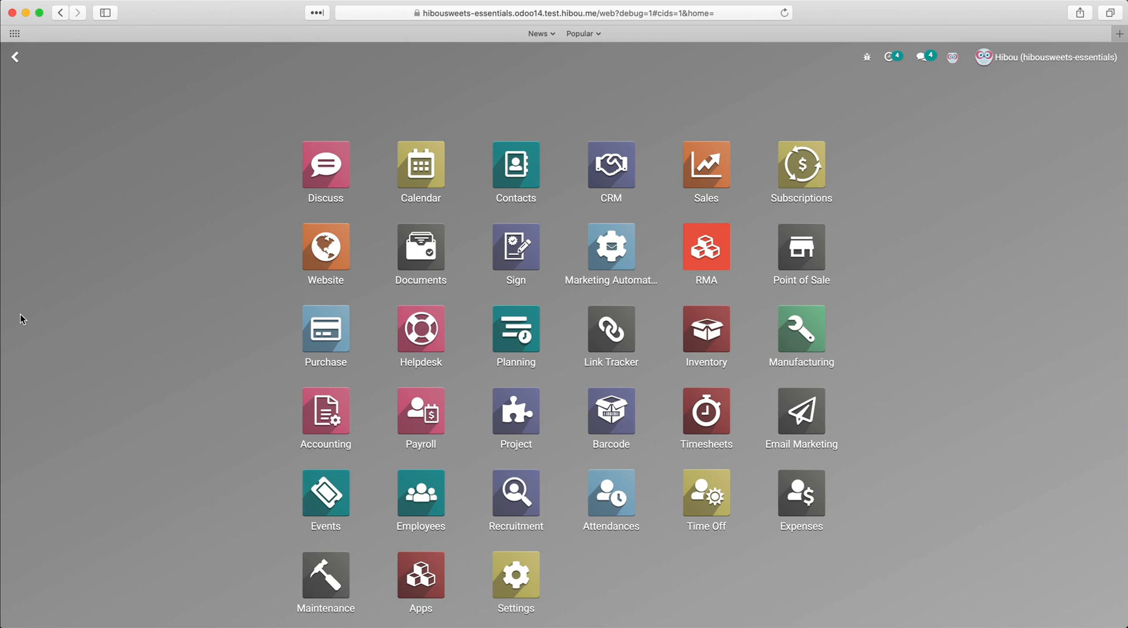
# Step: Open the email Aliases list, duplicate the events alias, and save the copy with the alias name wedding-help
pyautogui.write('aliases')
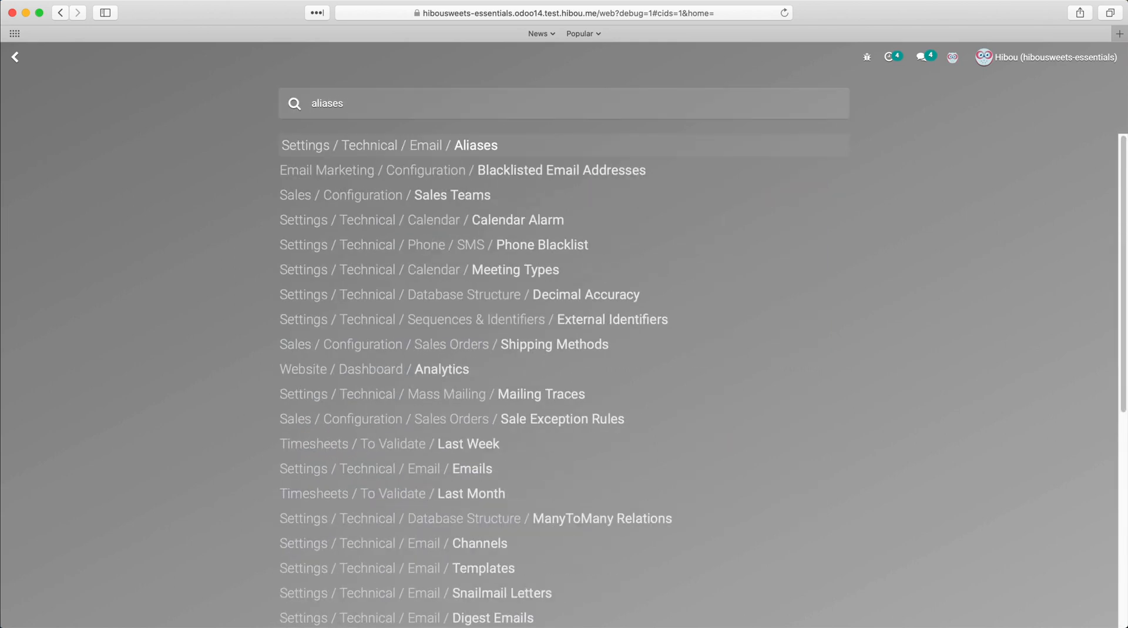
pyautogui.press('Return')
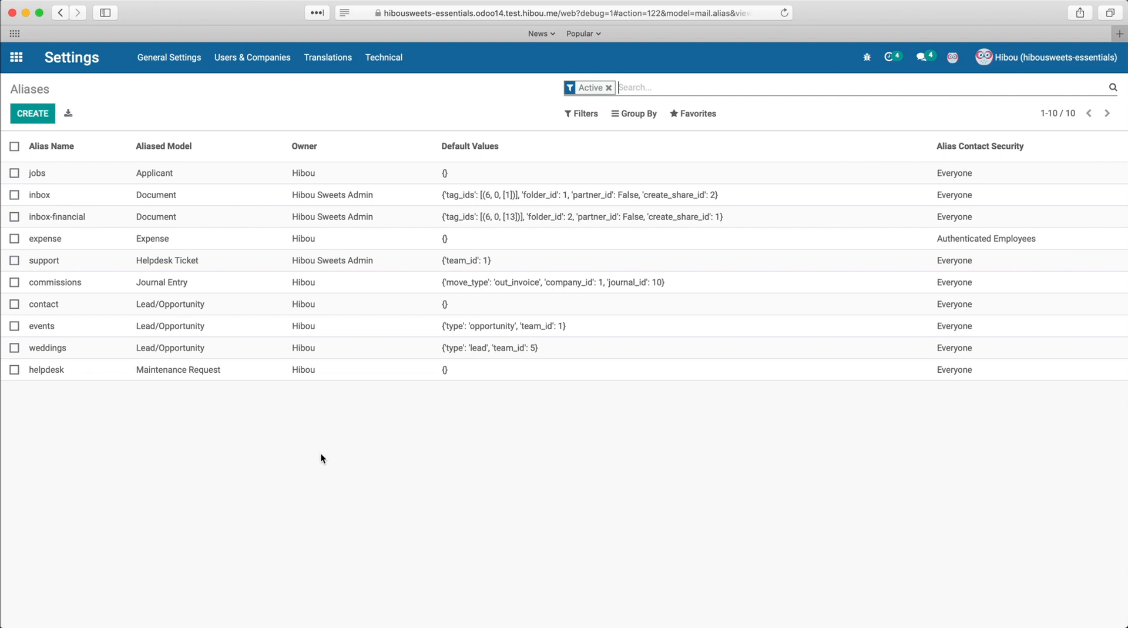
pyautogui.click(338, 326)
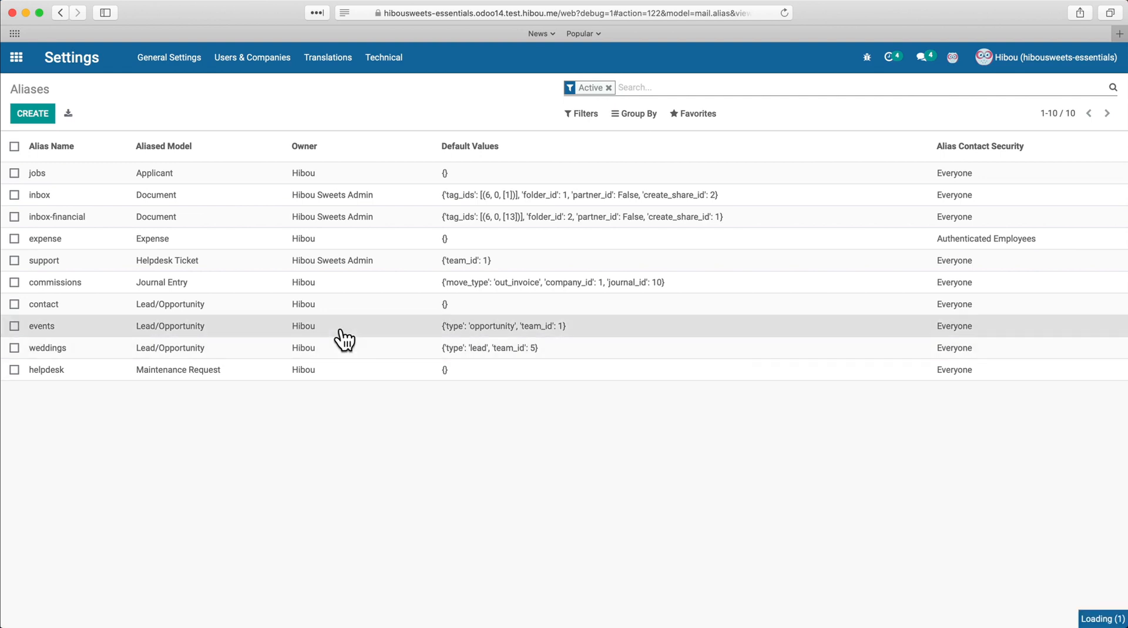
pyautogui.click(517, 114)
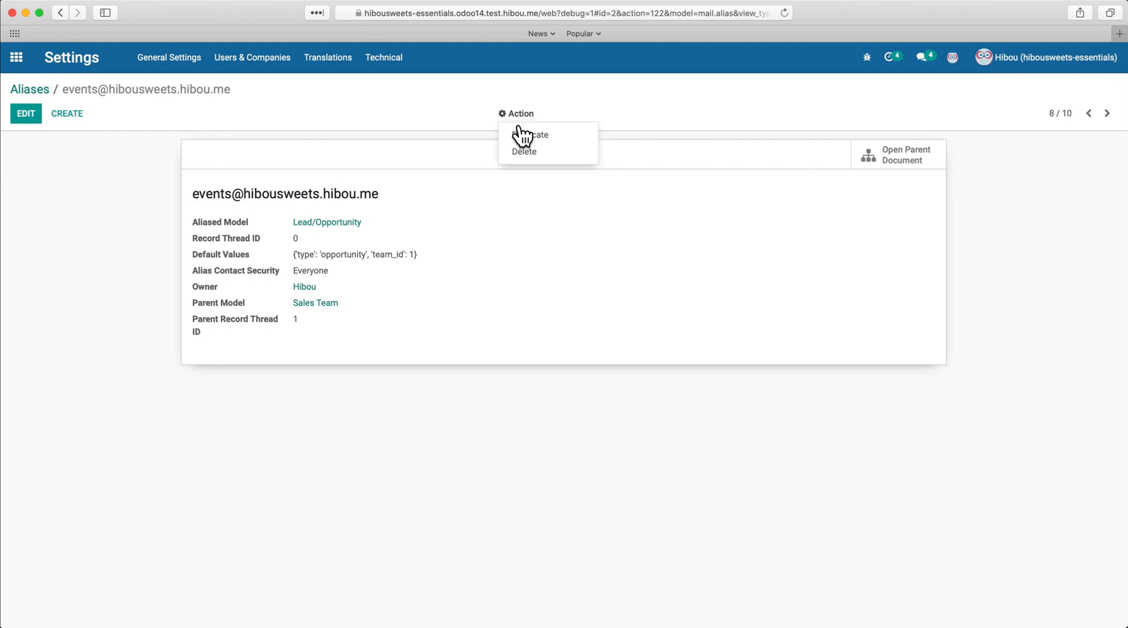
pyautogui.click(525, 136)
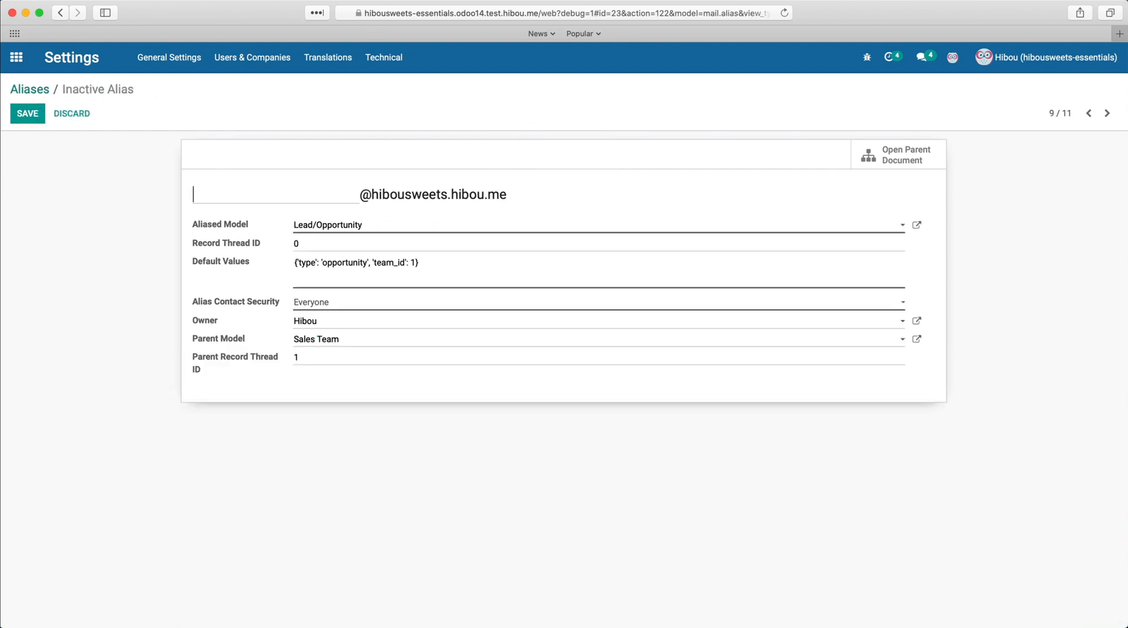
pyautogui.write('wedding-help')
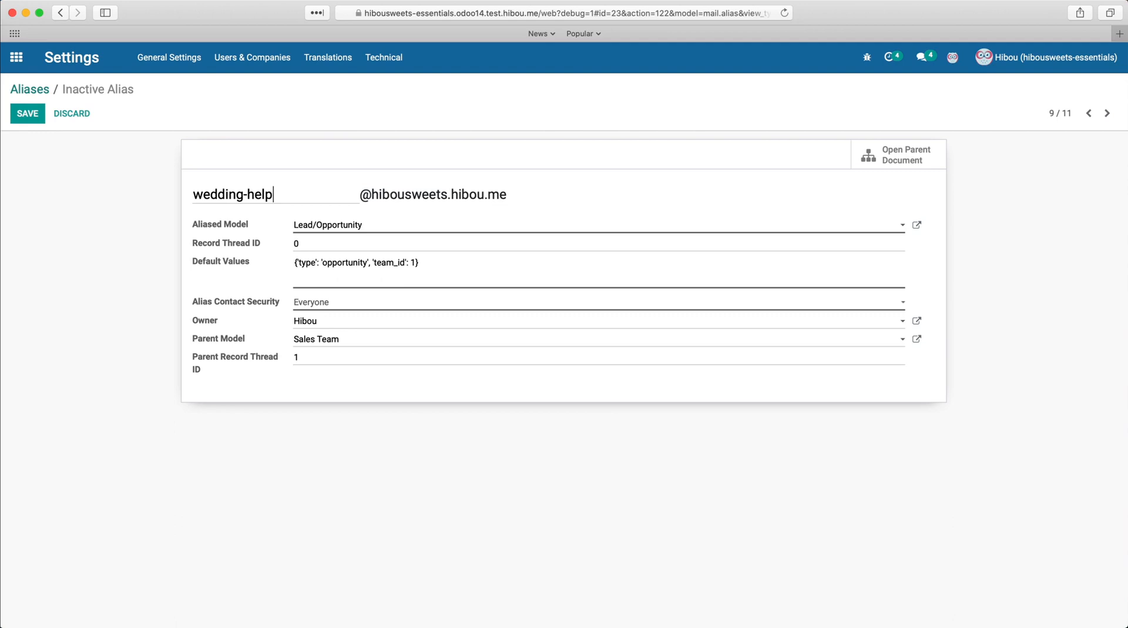
pyautogui.click(36, 119)
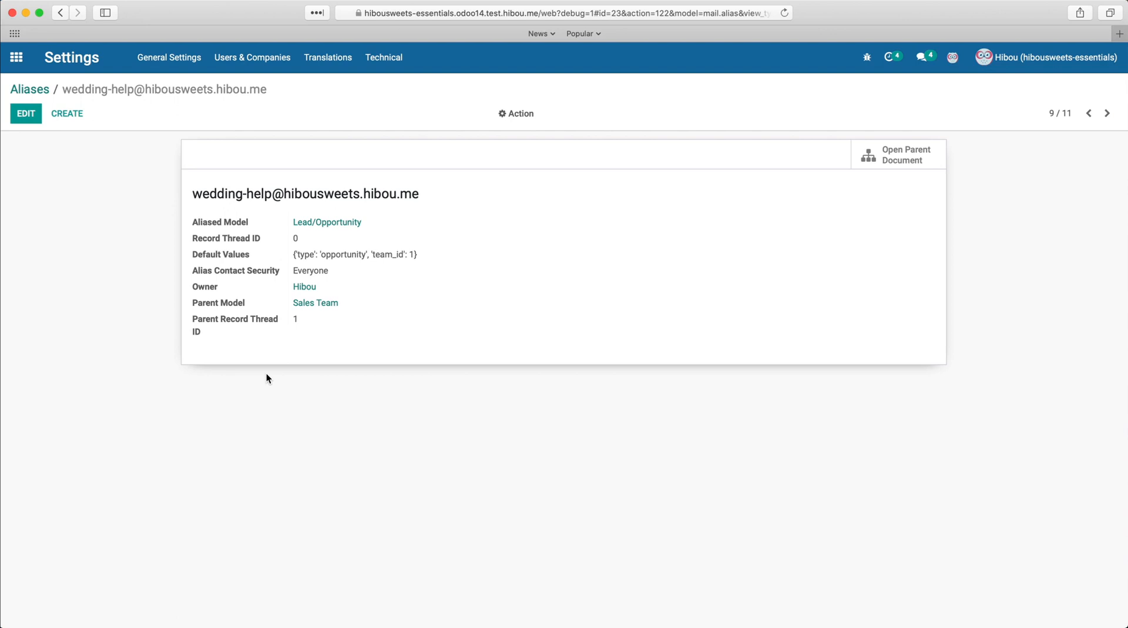
# Step: Open the mail.hibou.me incoming mail server record through the menu search and return home
pyautogui.click(16, 57)
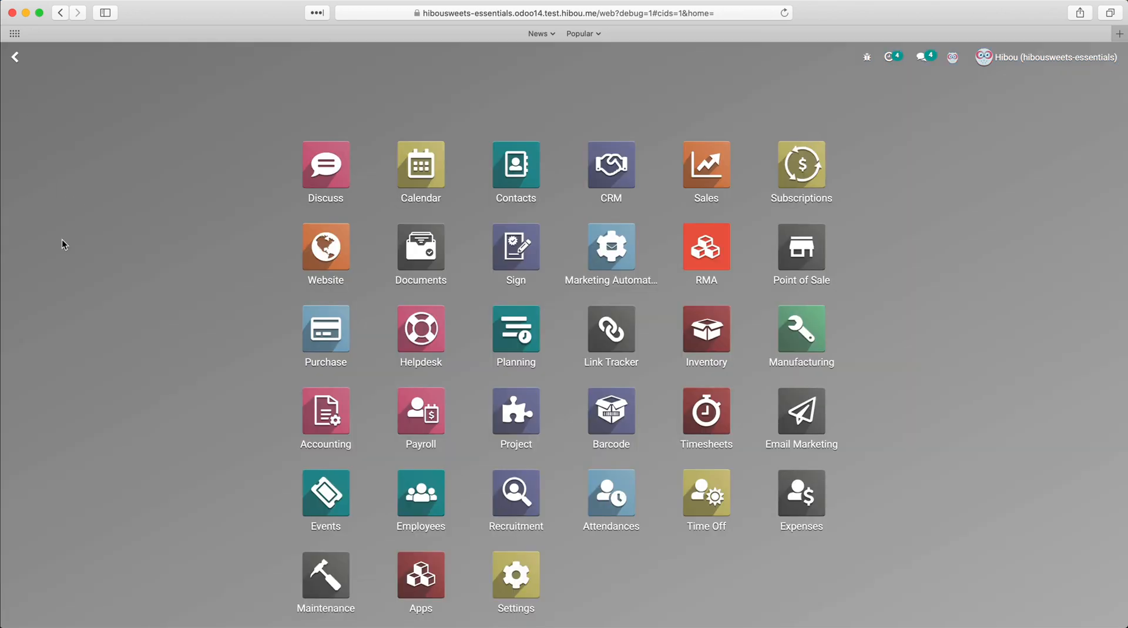
pyautogui.write('incoming')
pyautogui.press('Return')
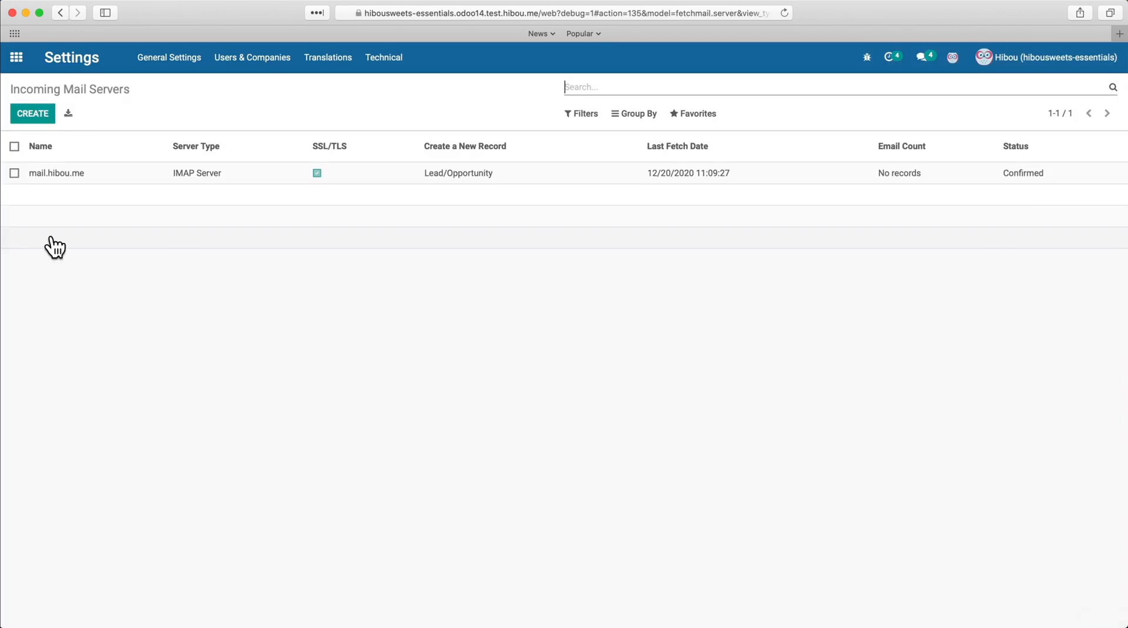
pyautogui.click(58, 175)
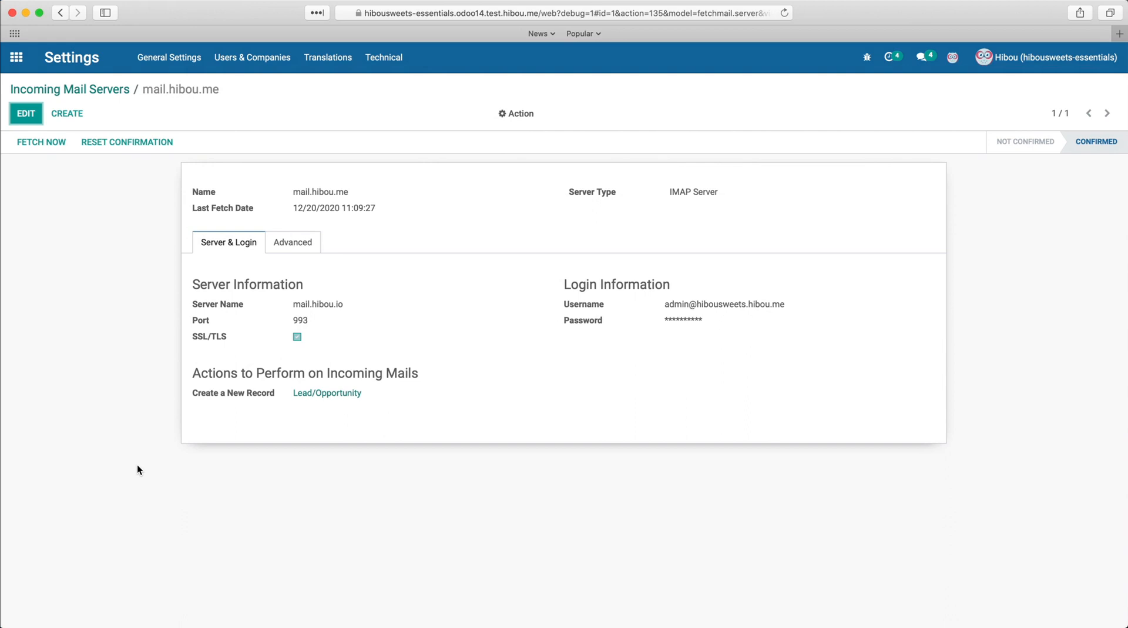
pyautogui.click(16, 57)
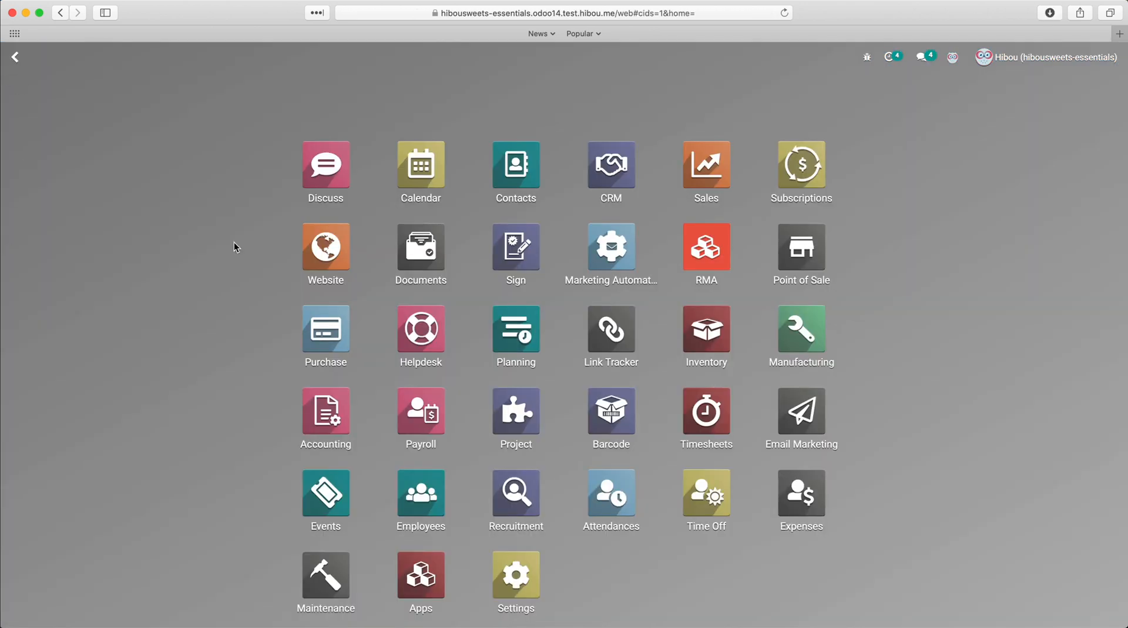
# Step: Open a contact in Contacts and send the message "Hello; this is Hibou Sweets!" to their followers
pyautogui.click(541, 171)
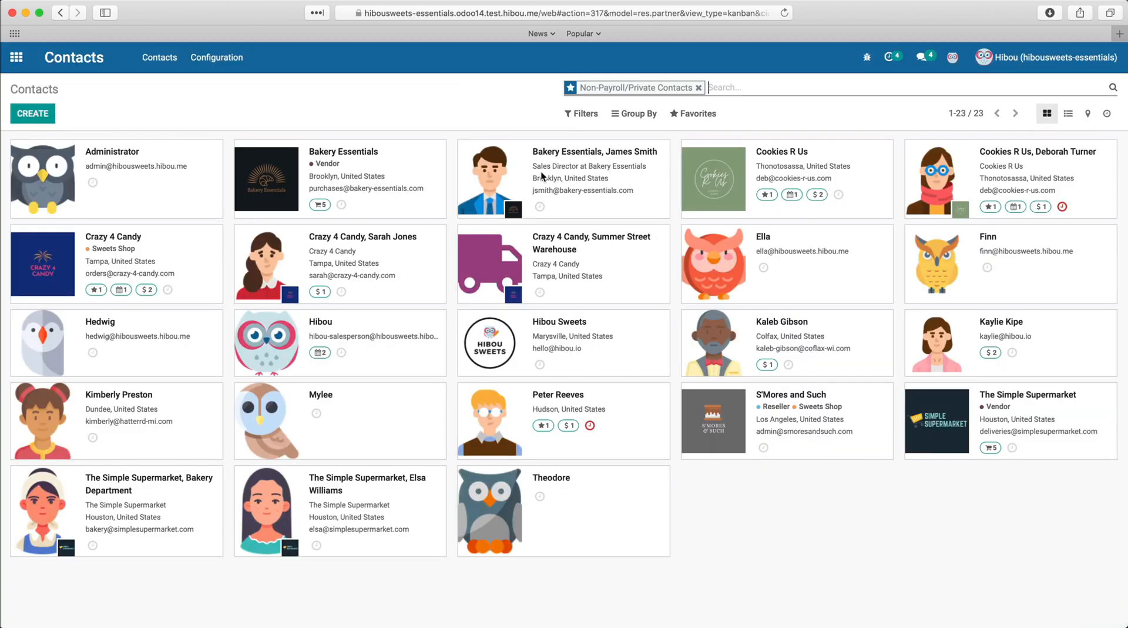
pyautogui.click(927, 371)
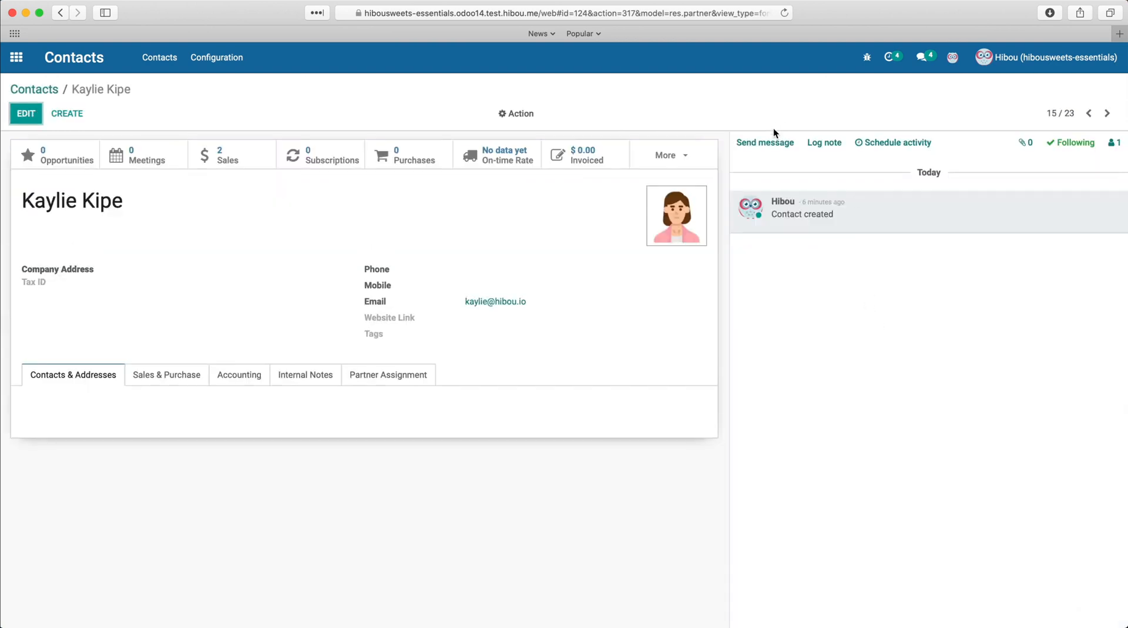
pyautogui.click(771, 142)
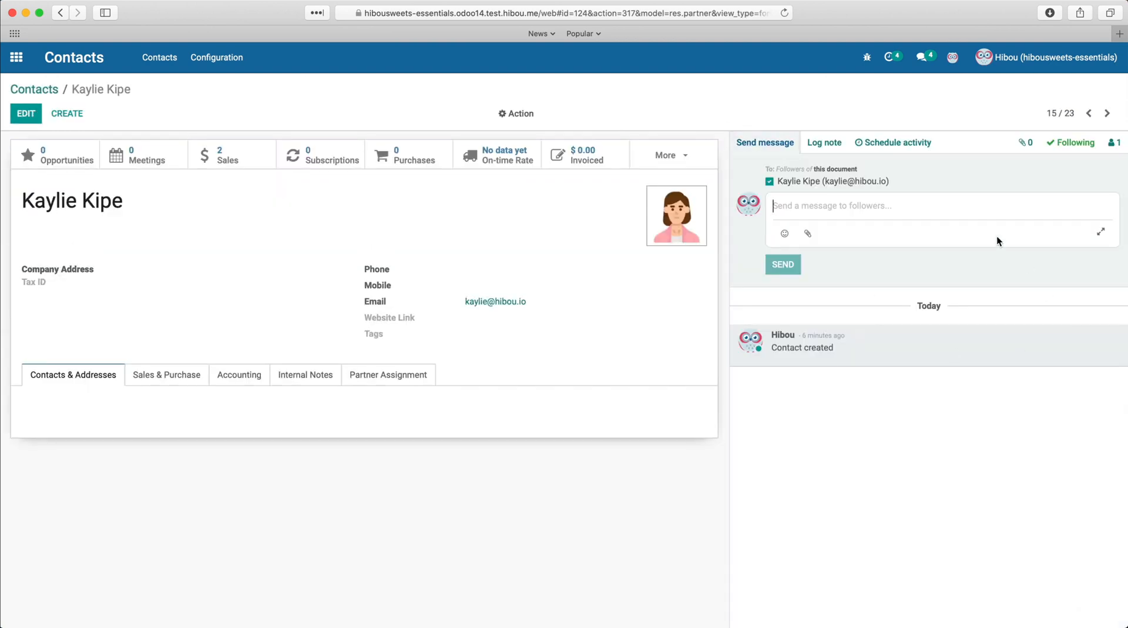
pyautogui.write('Hel')
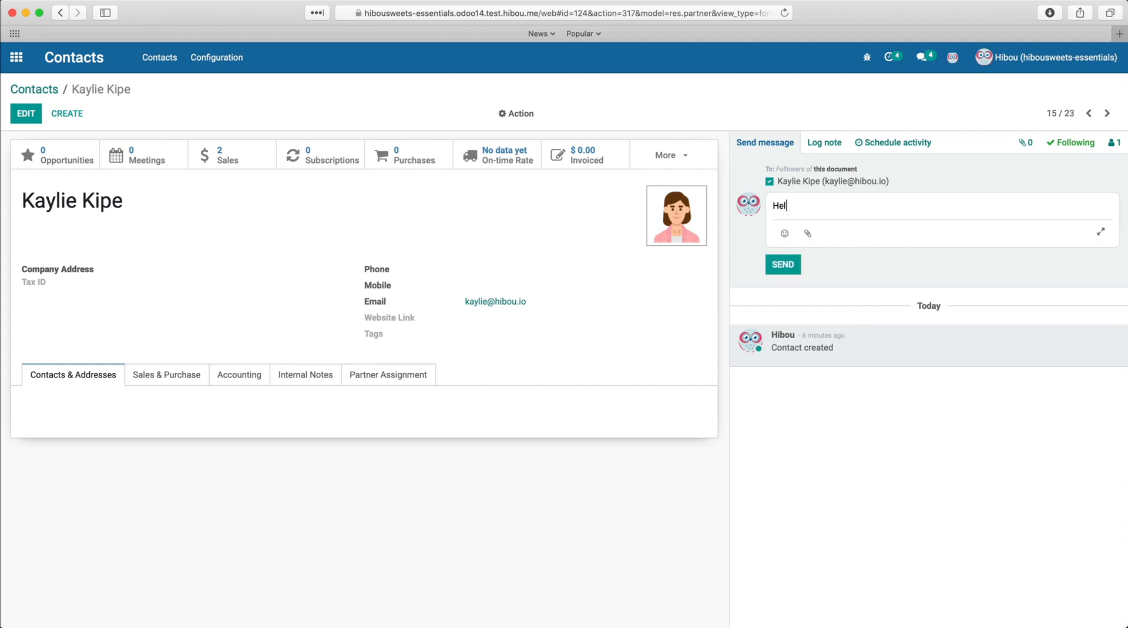
pyautogui.write('lo; this is Hibou Sweets!')
pyautogui.click(782, 264)
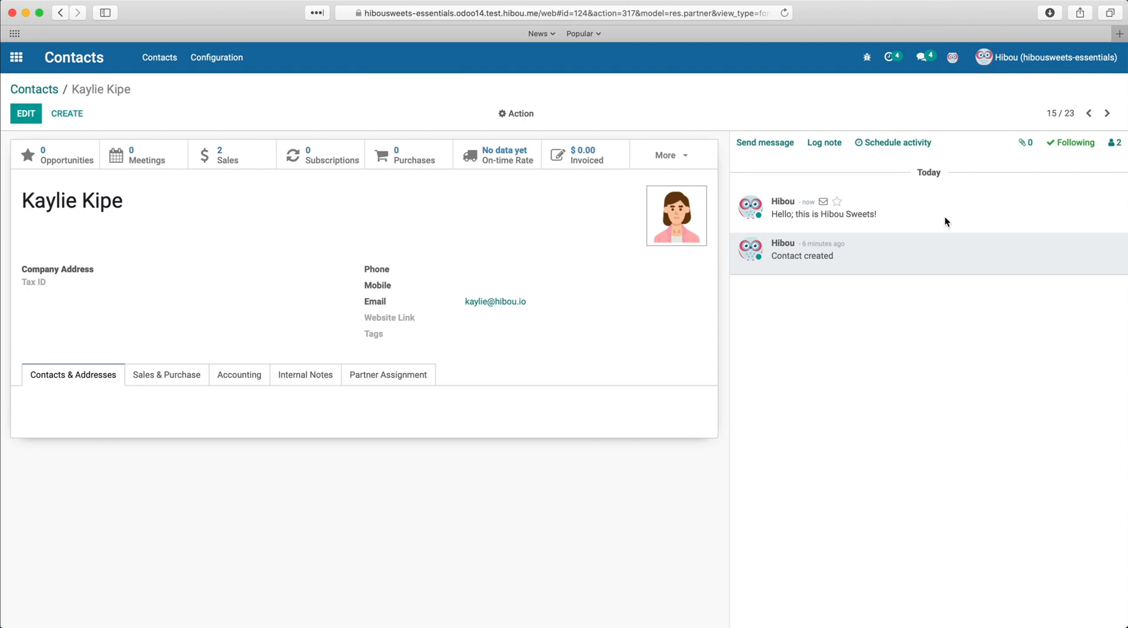
# Step: Open your own user profile to check its email address, then go back to the contact
pyautogui.click(160, 219)
pyautogui.click(1026, 58)
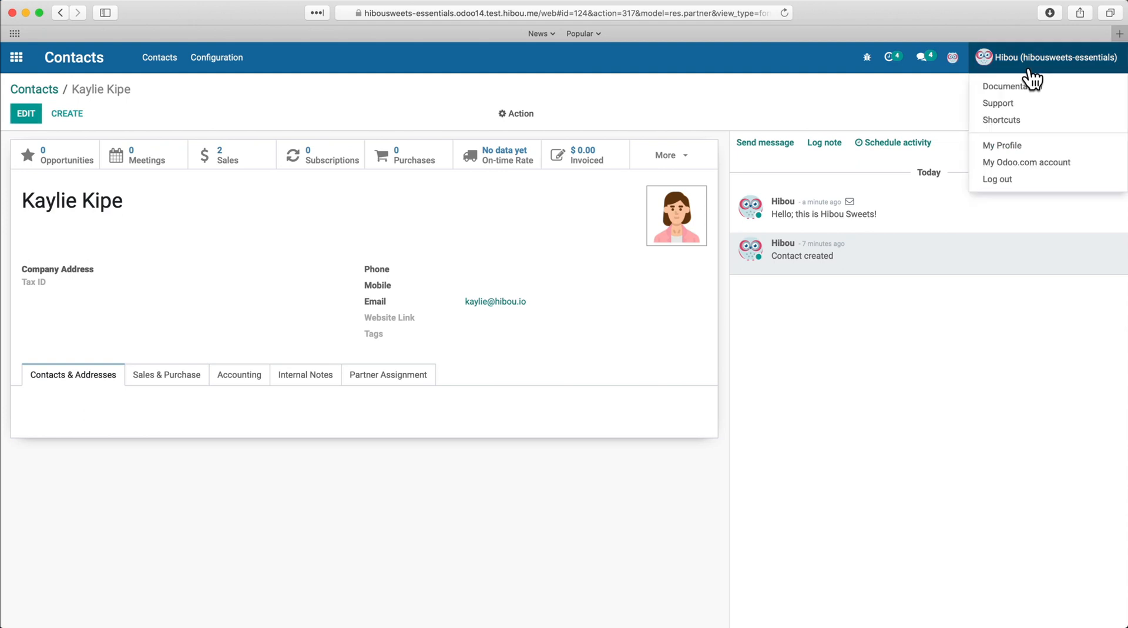
pyautogui.click(1014, 145)
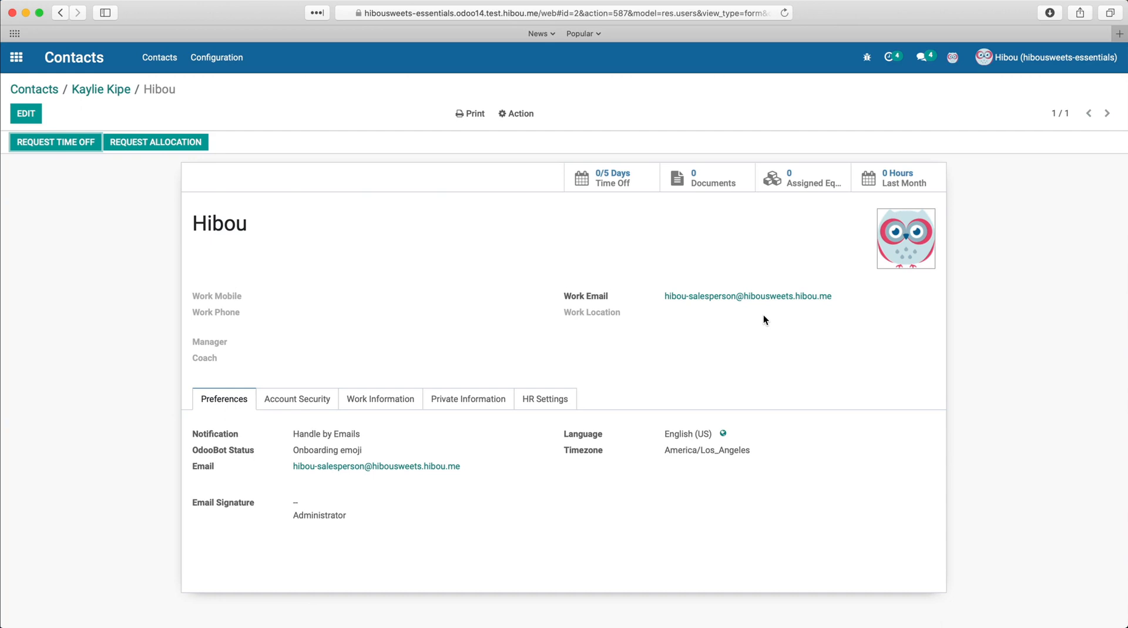
pyautogui.click(115, 90)
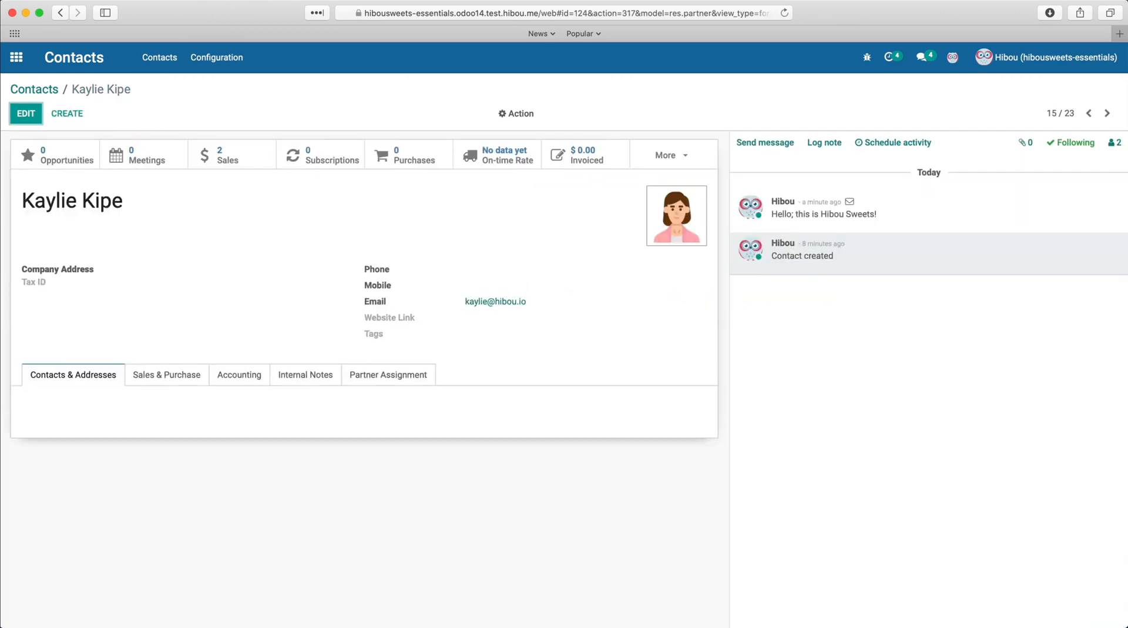
# Step: Switch to the mail app and inspect the sender address of the received Odoo message
pyautogui.press('super+Tab')
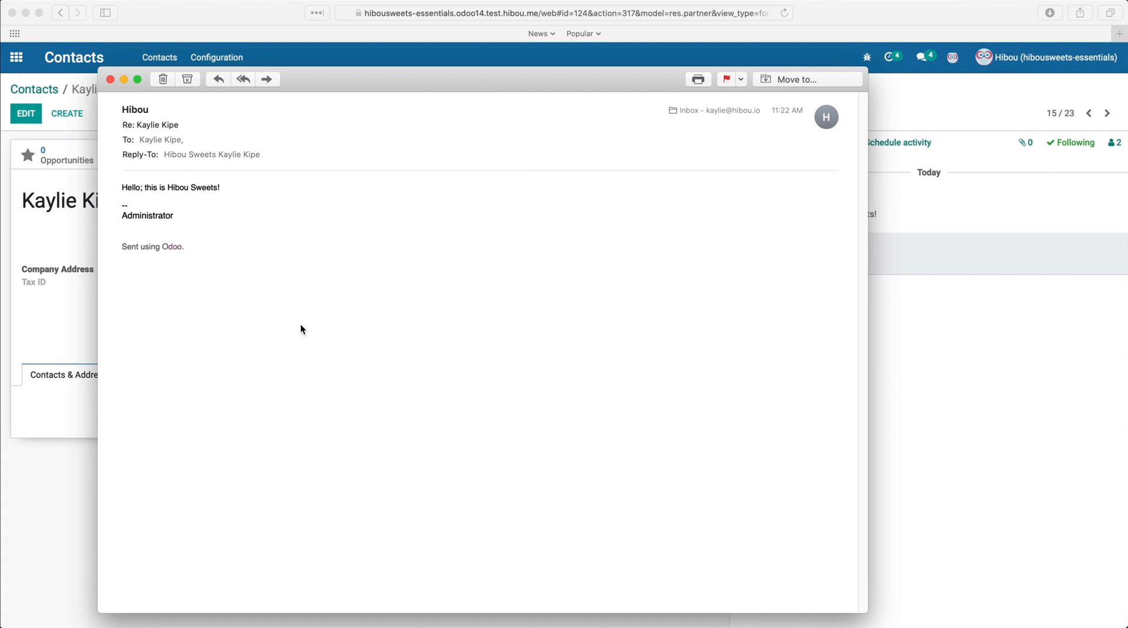
pyautogui.click(147, 109)
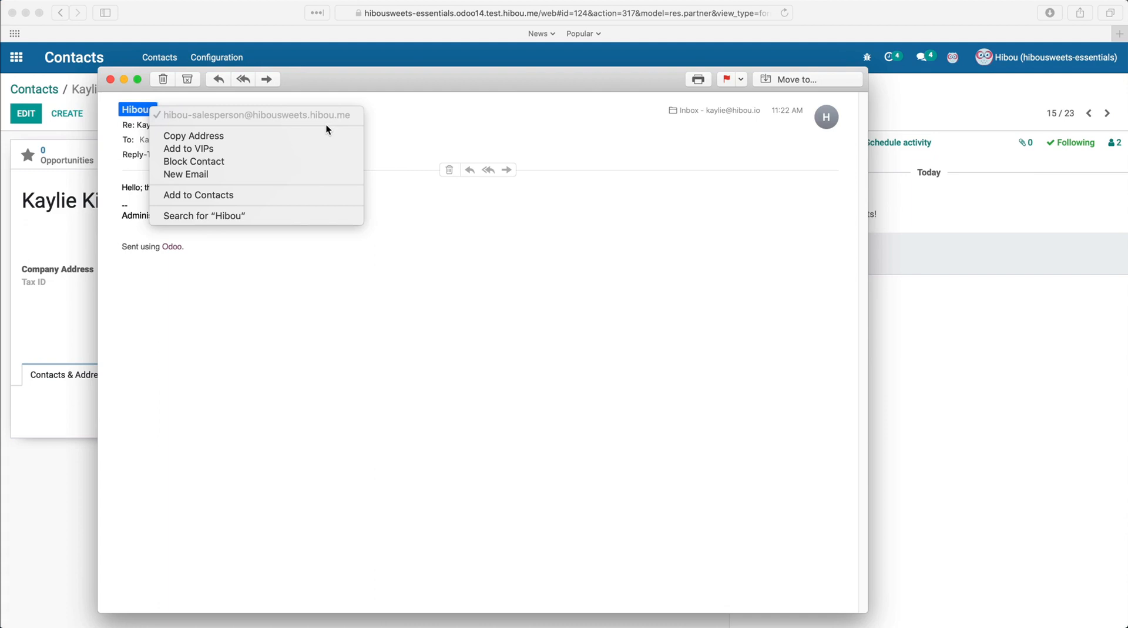
pyautogui.click(477, 112)
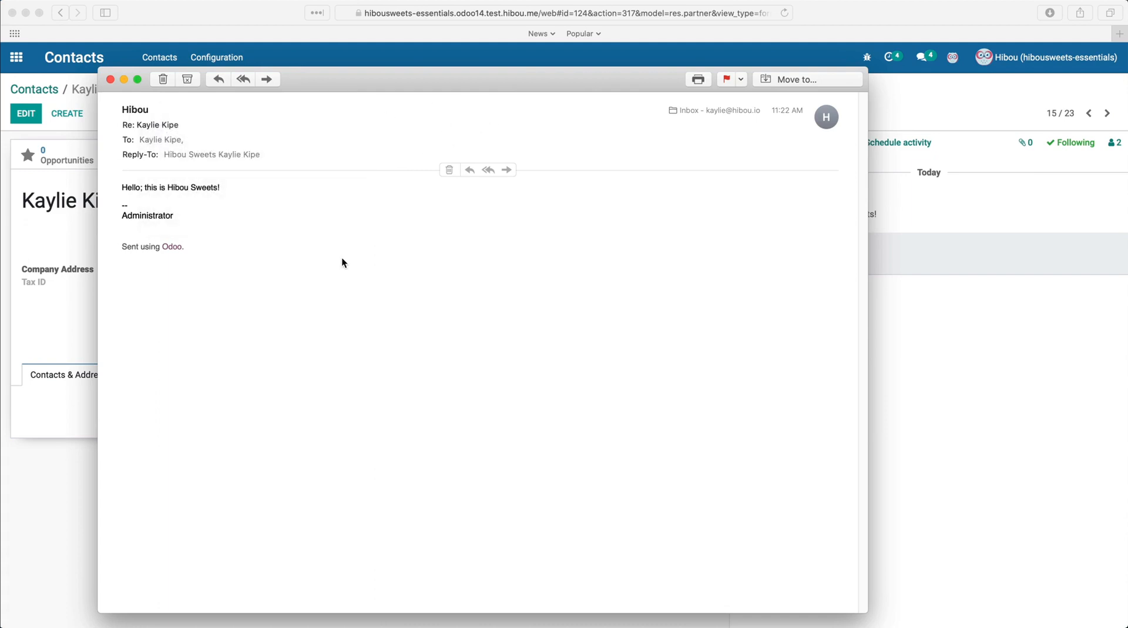
# Step: Reply all to the received message with "This is a reply!" and send it
pyautogui.click(244, 79)
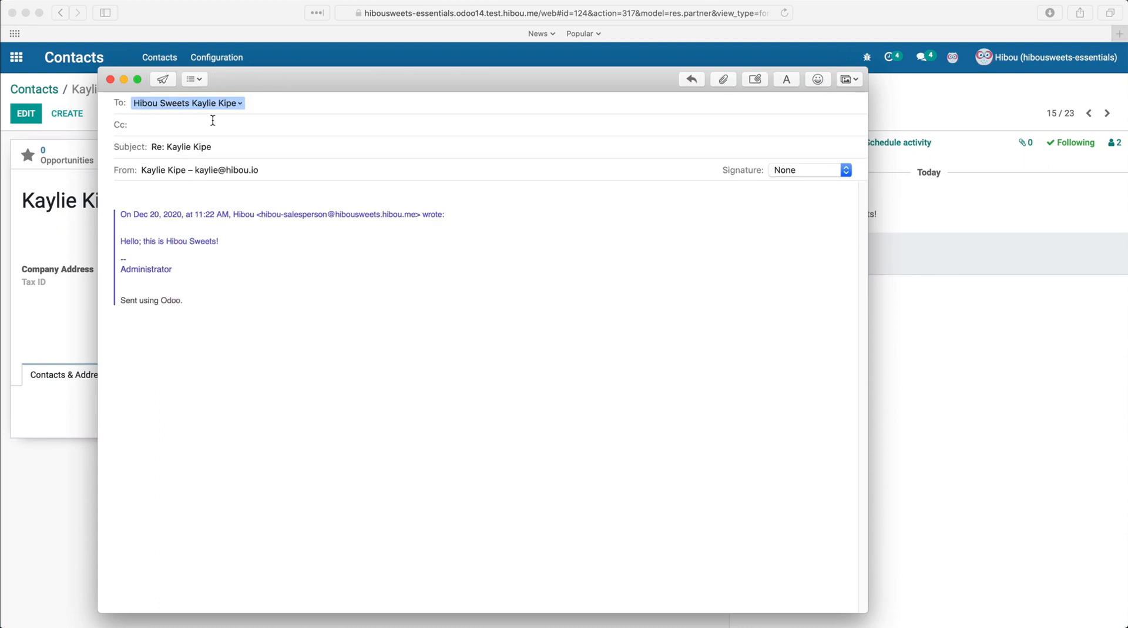
pyautogui.click(243, 105)
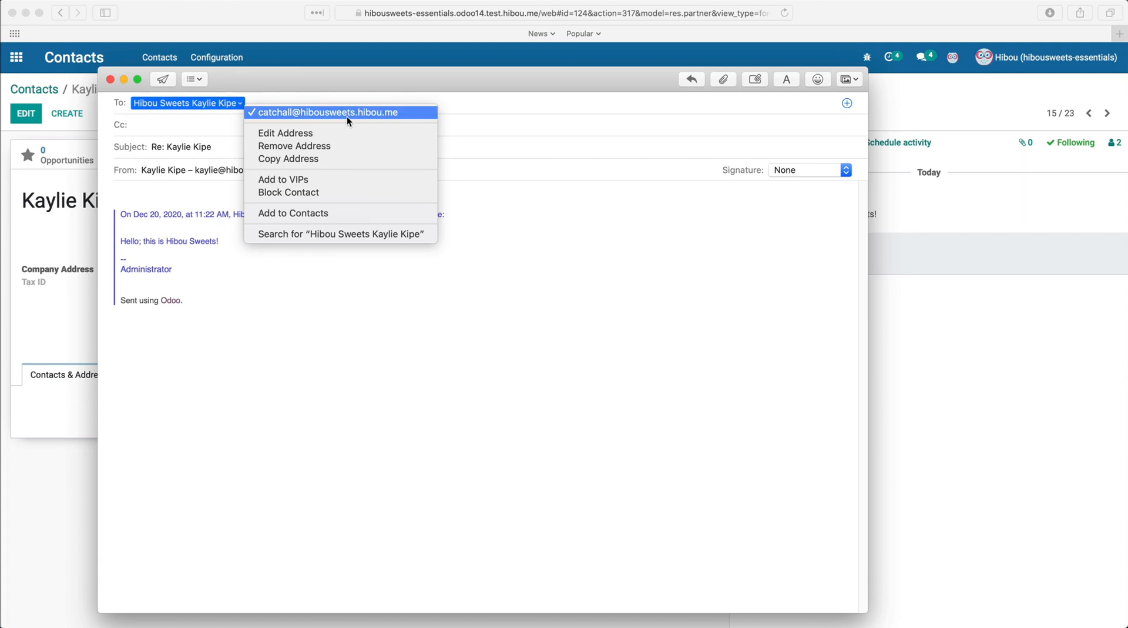
pyautogui.click(221, 129)
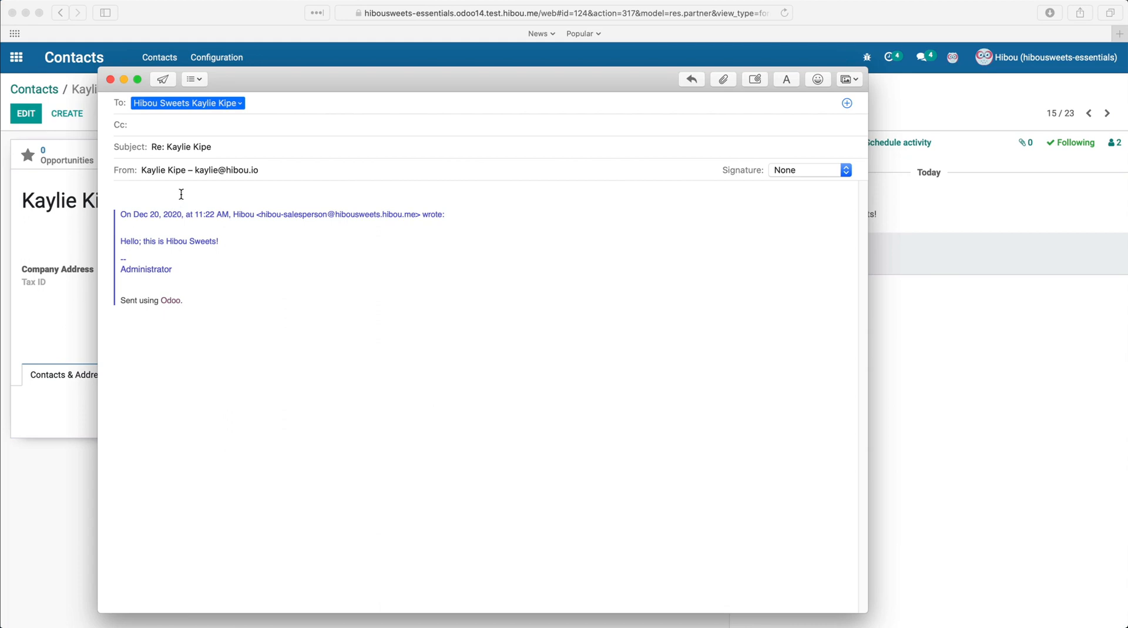
pyautogui.click(181, 194)
pyautogui.write('This is a reply!')
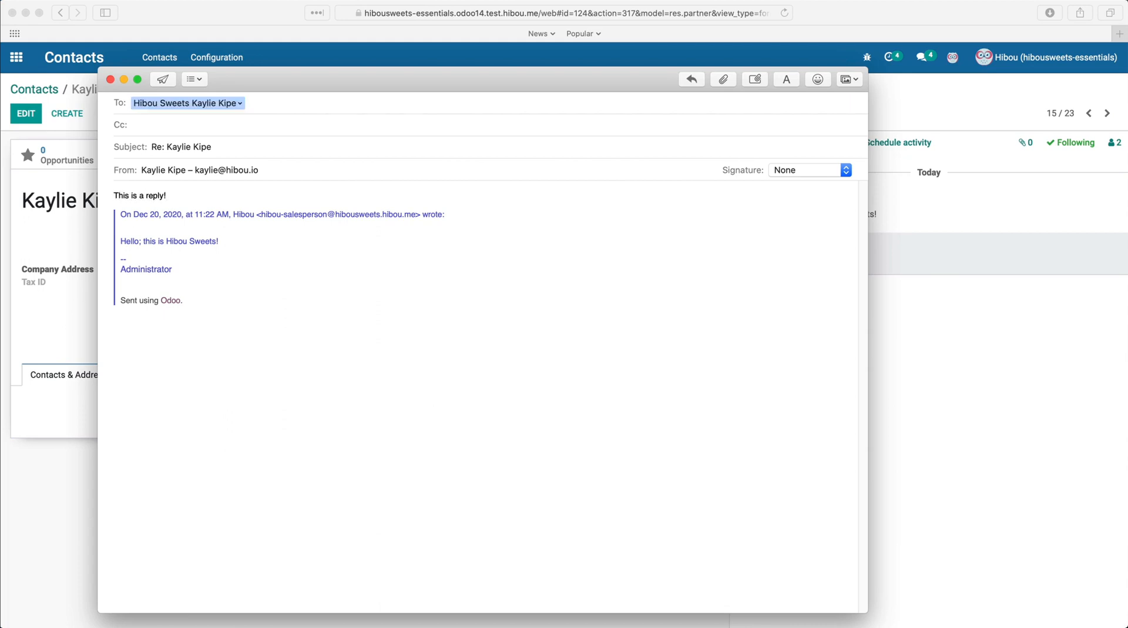
pyautogui.click(163, 79)
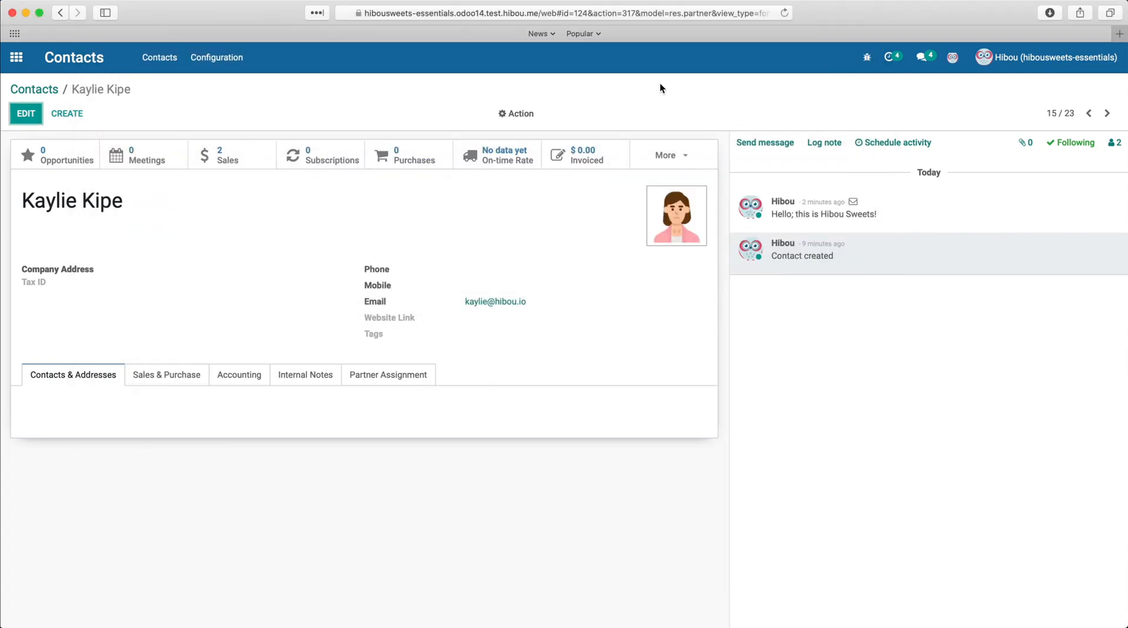
# Step: Open a second tab to Scheduled Actions, filter by mail, and run the Mail: Fetchmail Service action manually
pyautogui.click(694, 16)
pyautogui.press('super+Return')
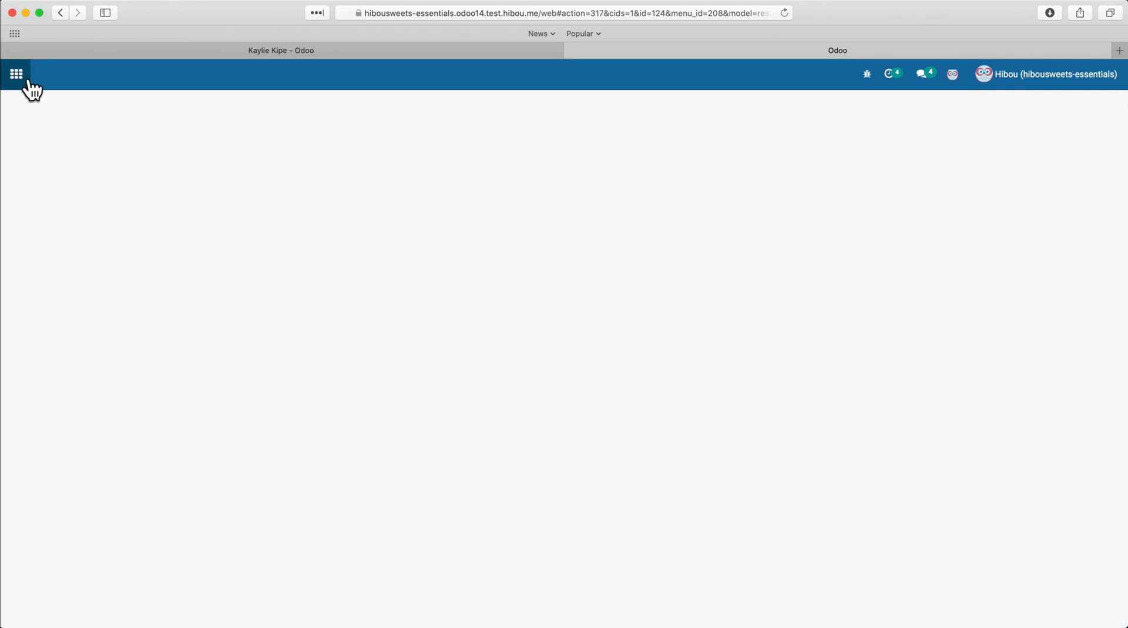
pyautogui.click(18, 76)
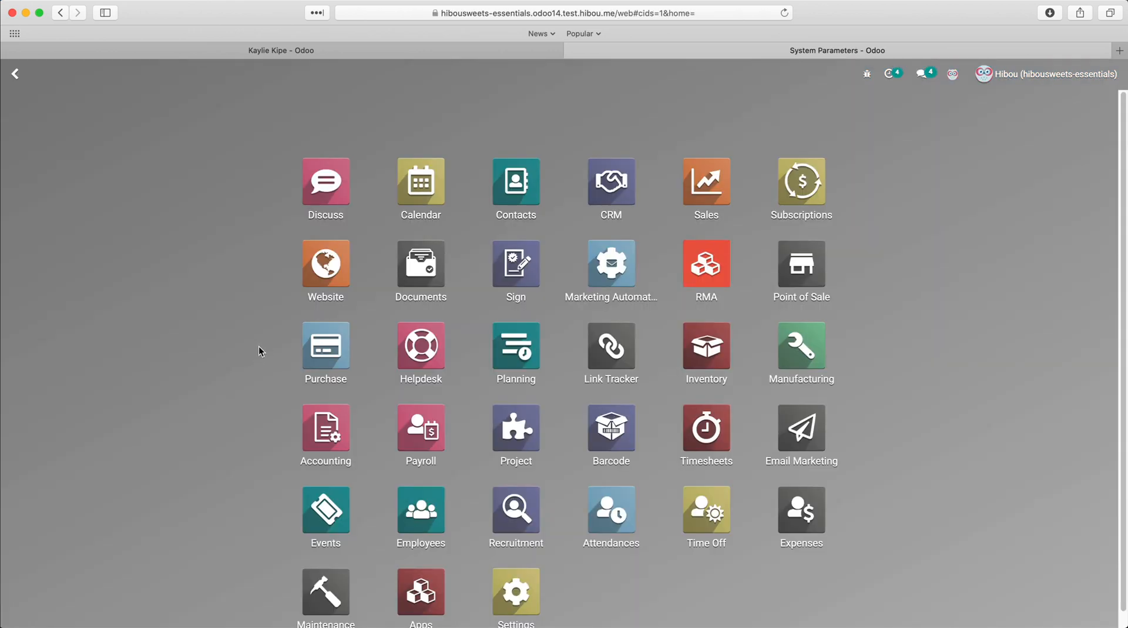
pyautogui.write('schedule')
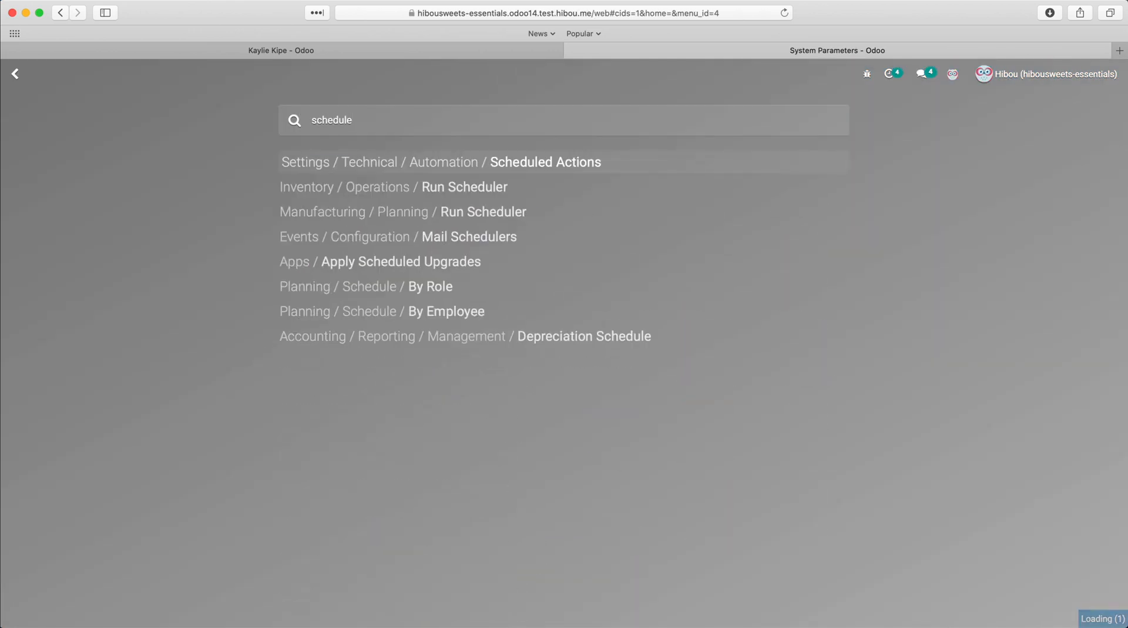
pyautogui.press('Return')
pyautogui.write('mail')
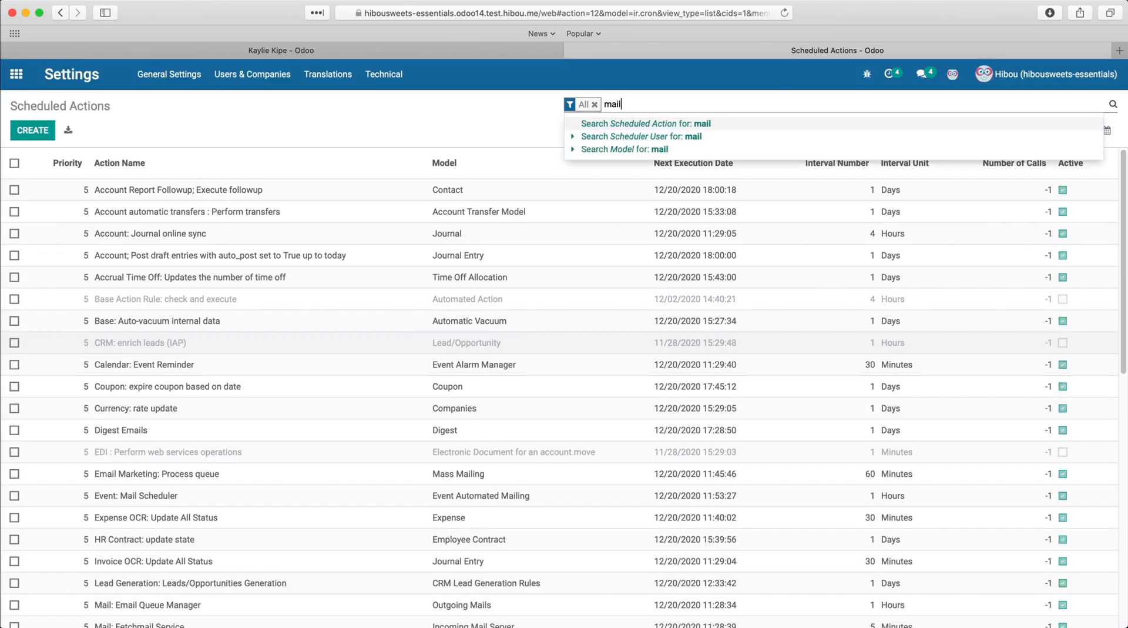
pyautogui.press('Return')
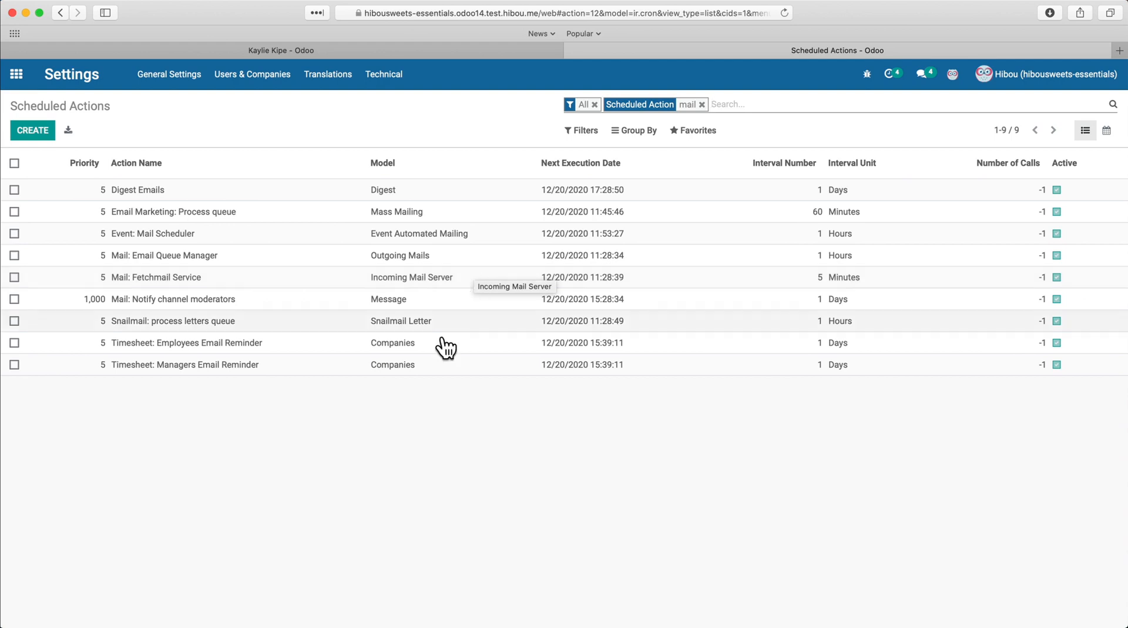
pyautogui.click(765, 285)
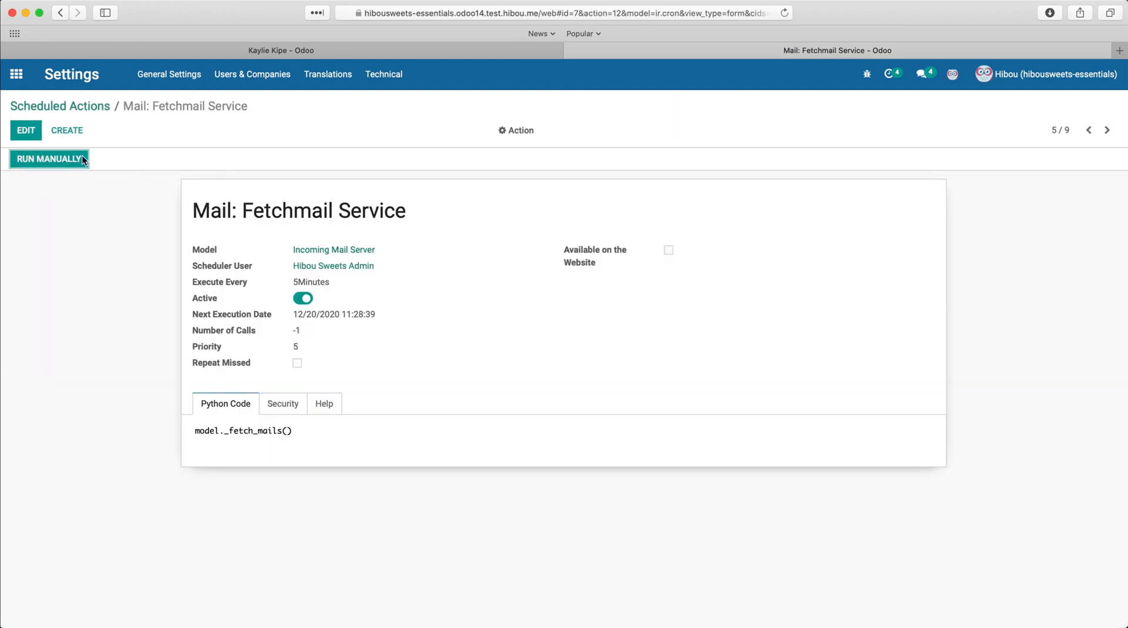
pyautogui.click(83, 159)
# Step: Open the mail.hibou.me incoming mail server, fetch mail now, and return to the contact's tab to check the reply
pyautogui.click(17, 73)
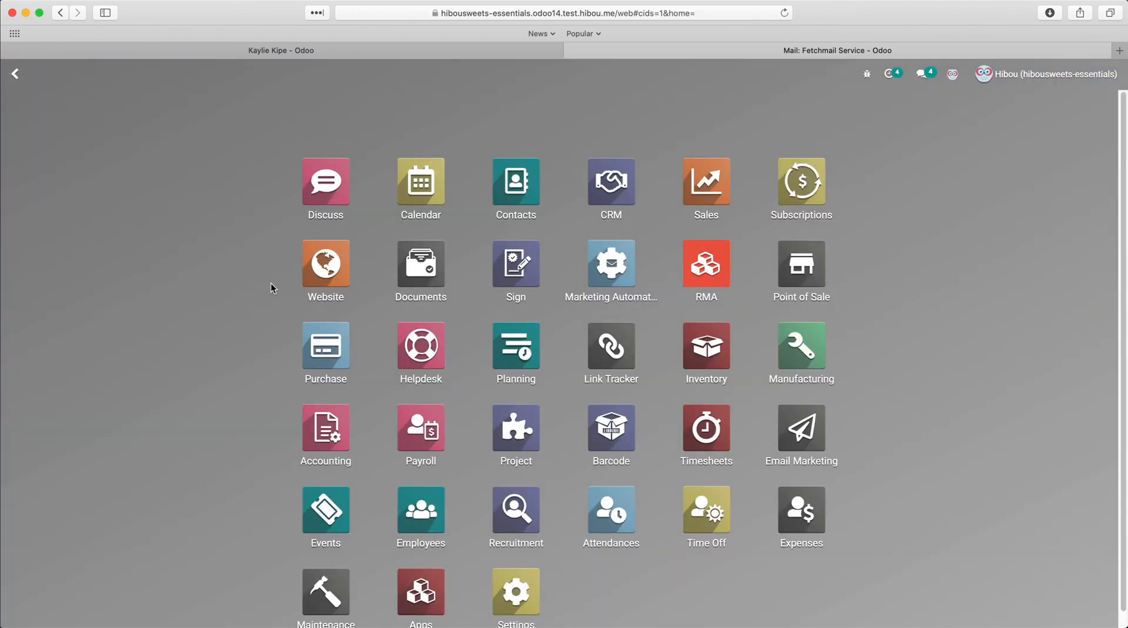
pyautogui.write('incoming')
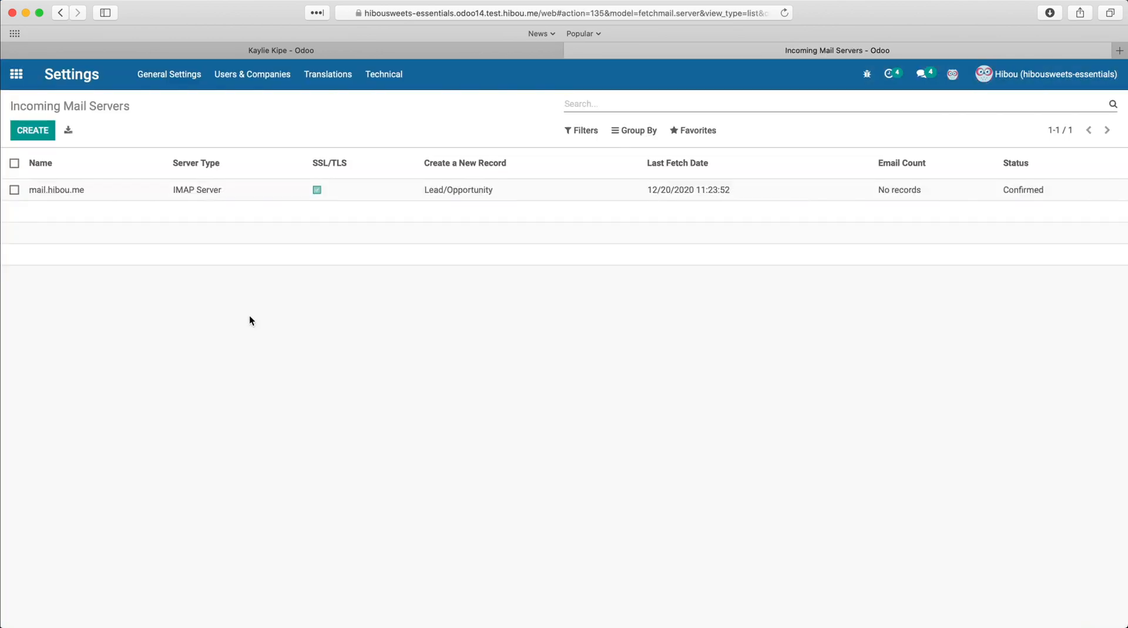
pyautogui.click(205, 192)
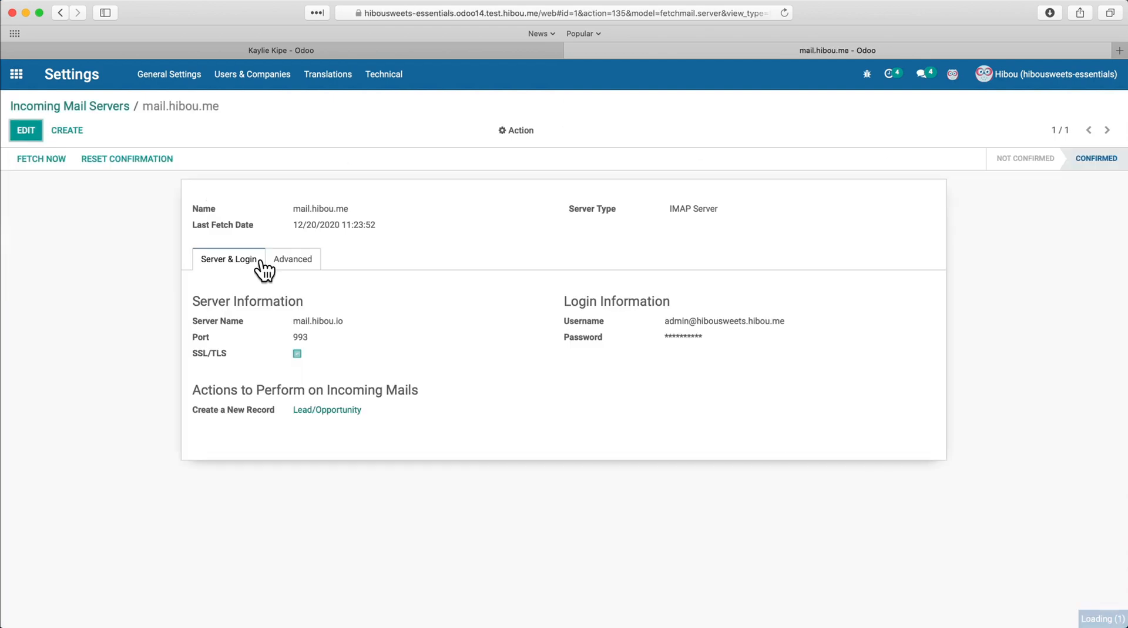
pyautogui.click(57, 171)
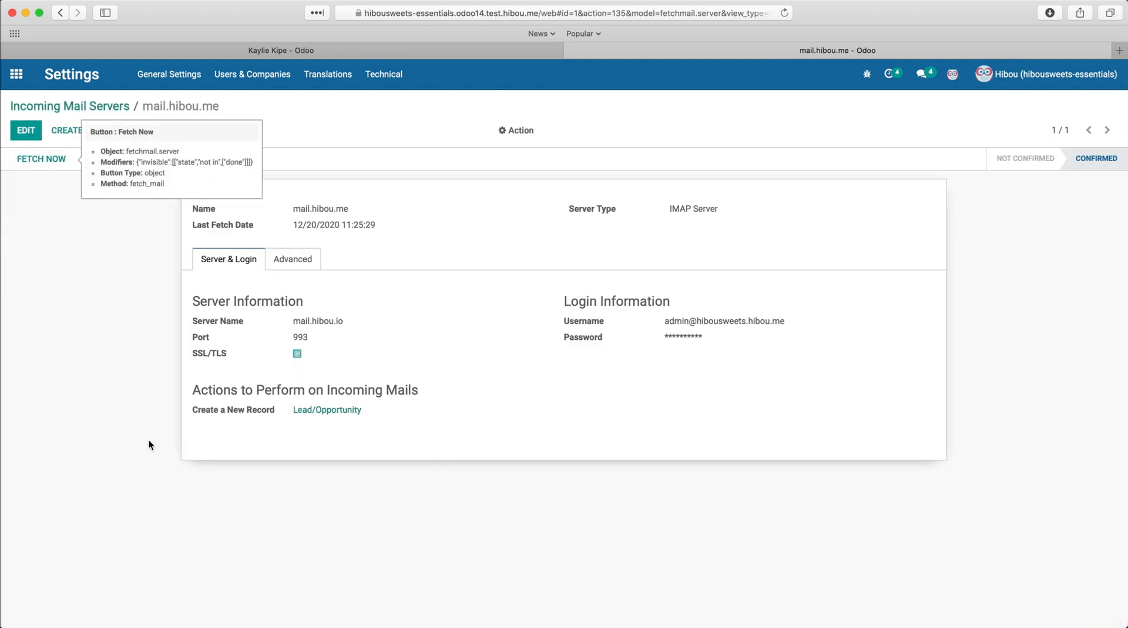
pyautogui.click(389, 48)
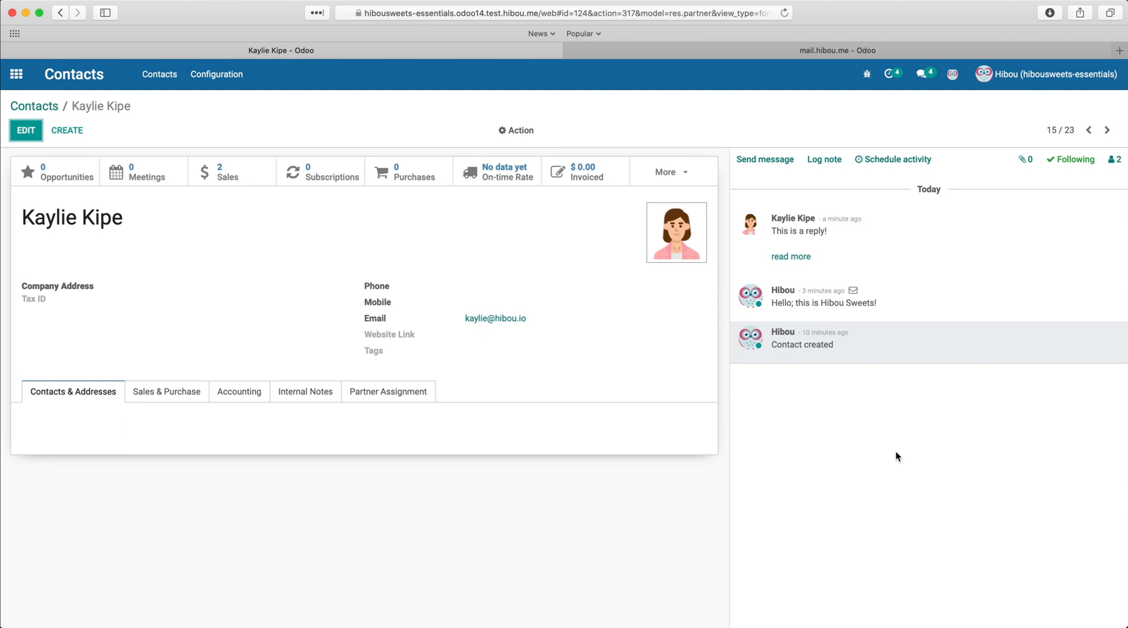
# Step: Open Helpdesk and email the Customer Support alias with subject "Please Assist" and body "I need a cake in 3 hours!"
pyautogui.click(16, 73)
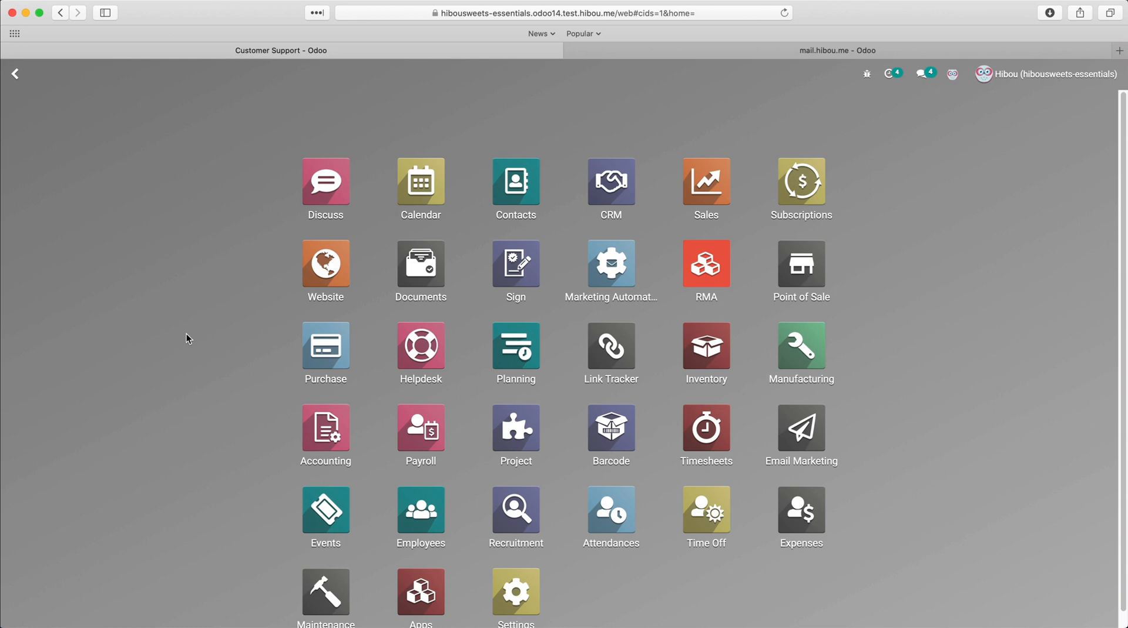
pyautogui.click(414, 348)
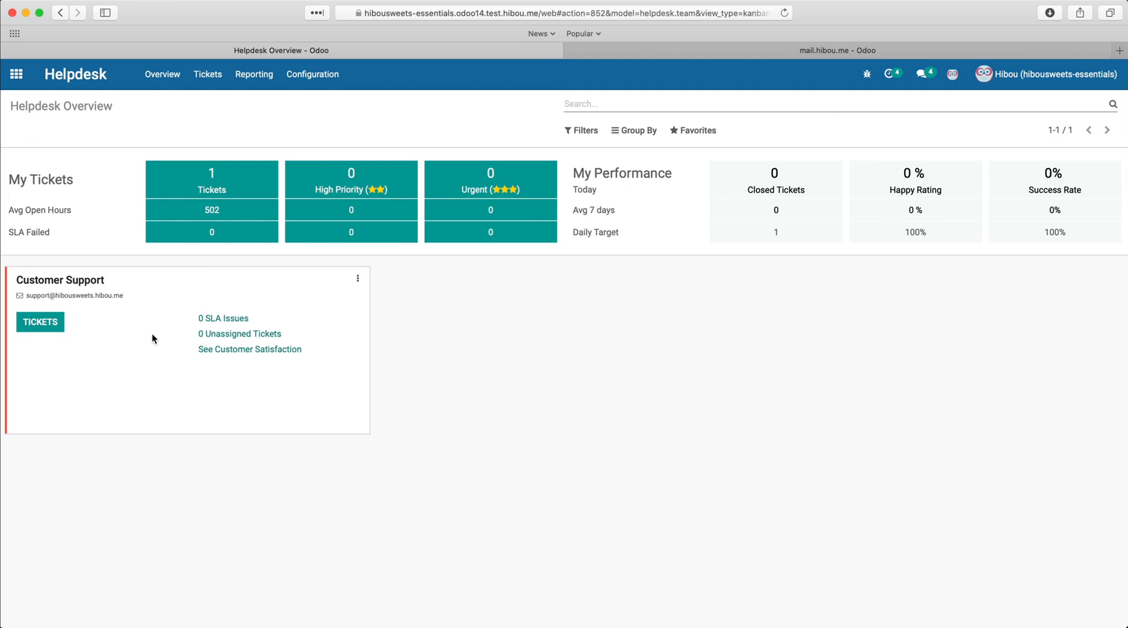
pyautogui.click(134, 294)
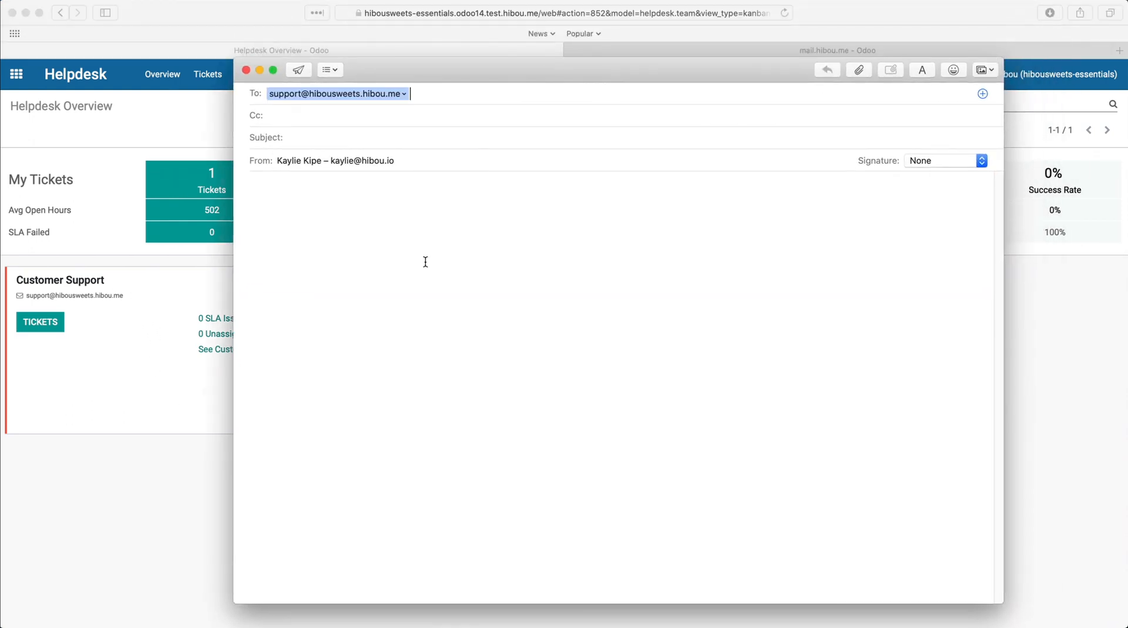
pyautogui.click(417, 132)
pyautogui.write('Please Assist')
pyautogui.click(518, 340)
pyautogui.write('I need a cake')
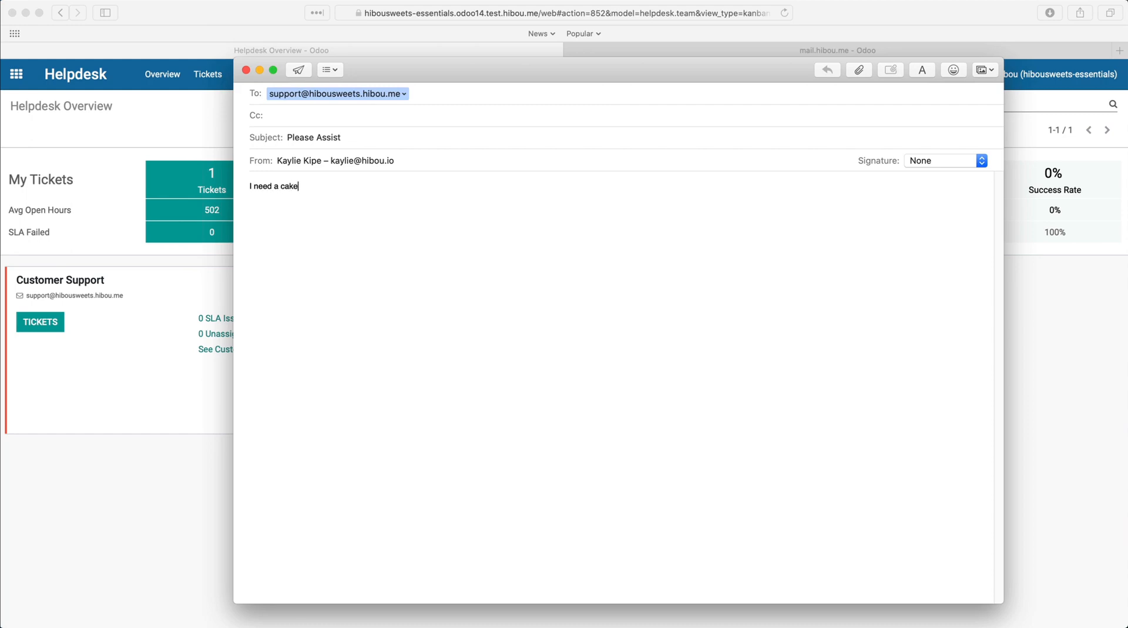
pyautogui.write(' in 3 hours!')
pyautogui.click(300, 69)
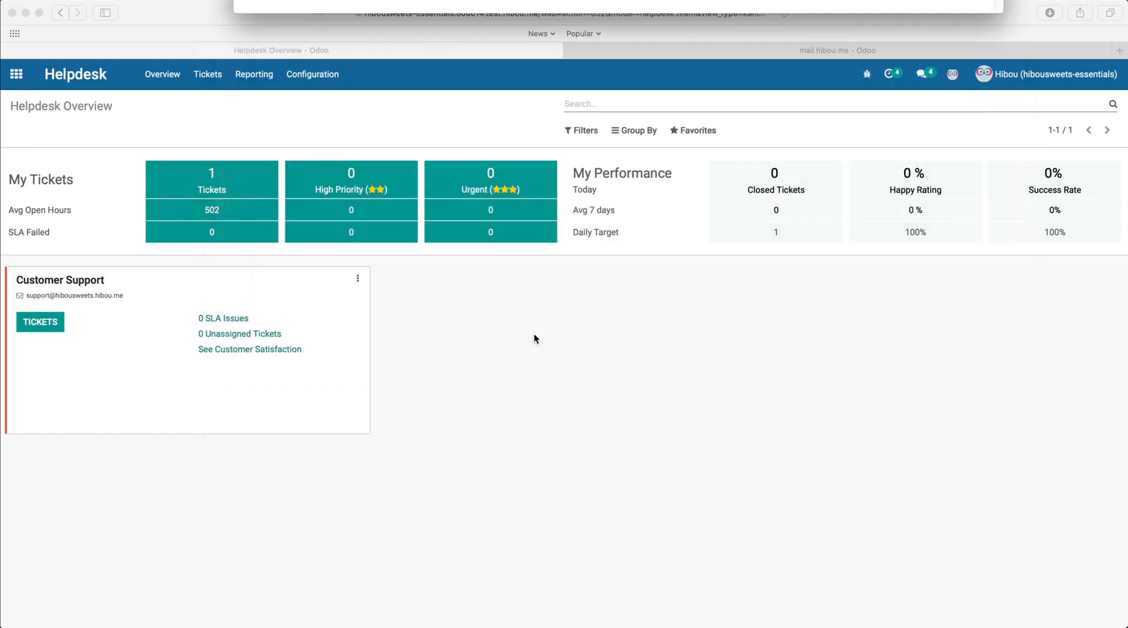
# Step: Open the Customer Support team's tickets and view the new Please Assist ticket
pyautogui.click(781, 51)
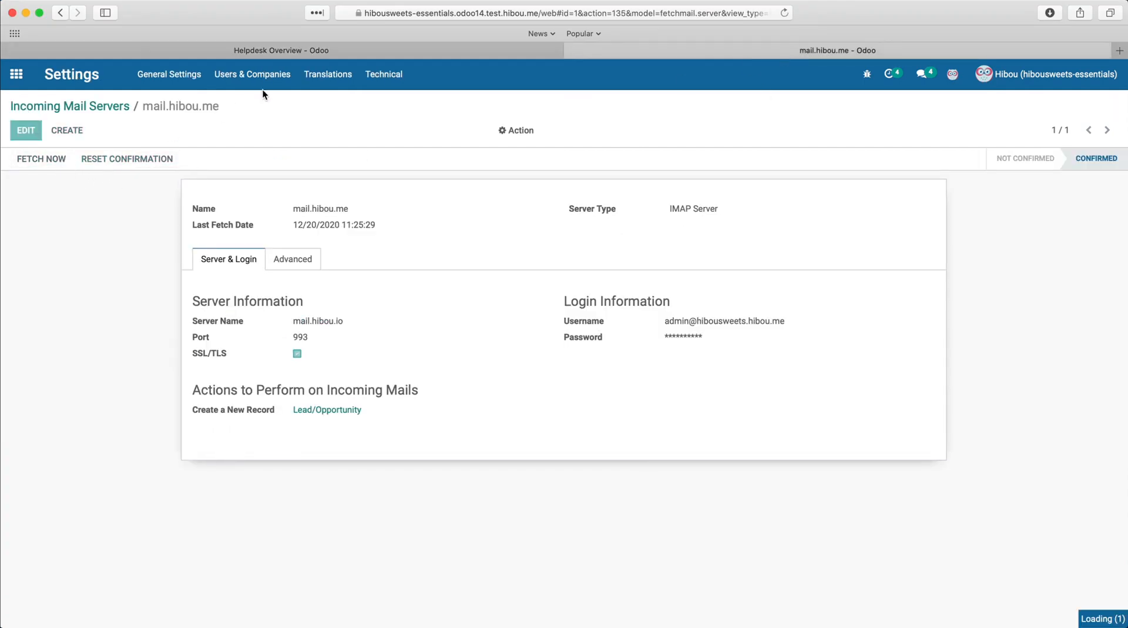
pyautogui.click(316, 51)
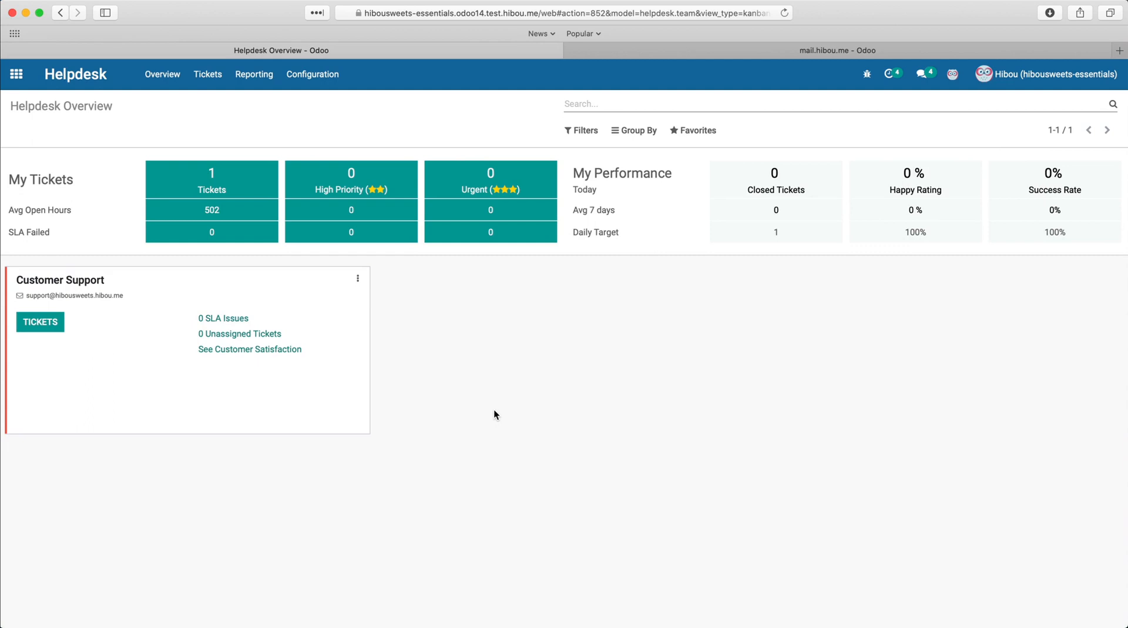
pyautogui.click(43, 331)
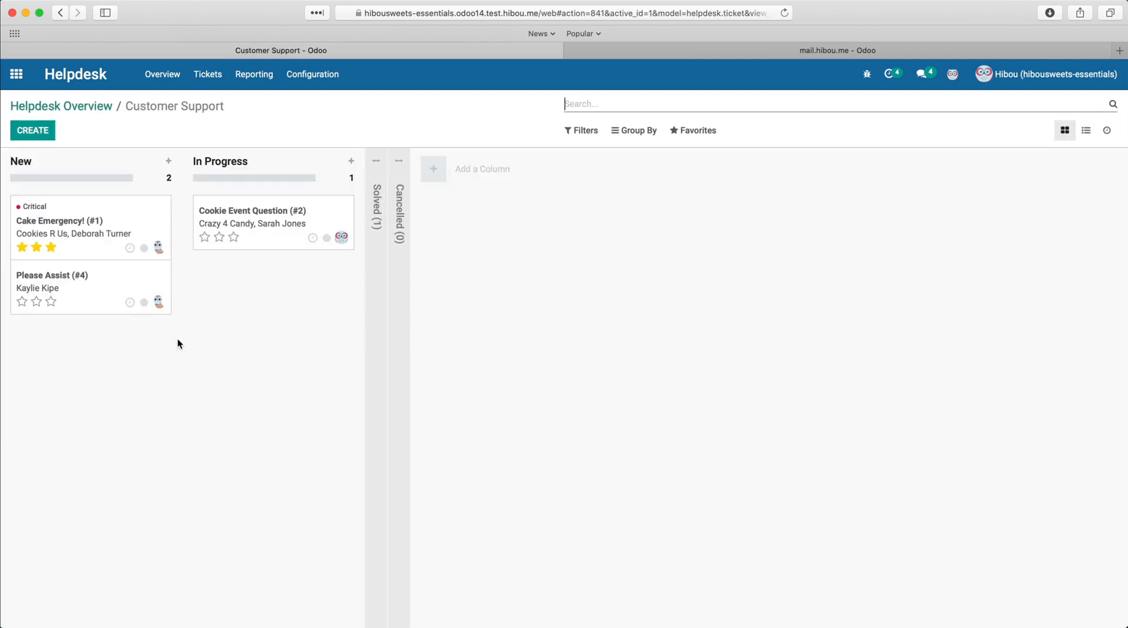
pyautogui.click(111, 301)
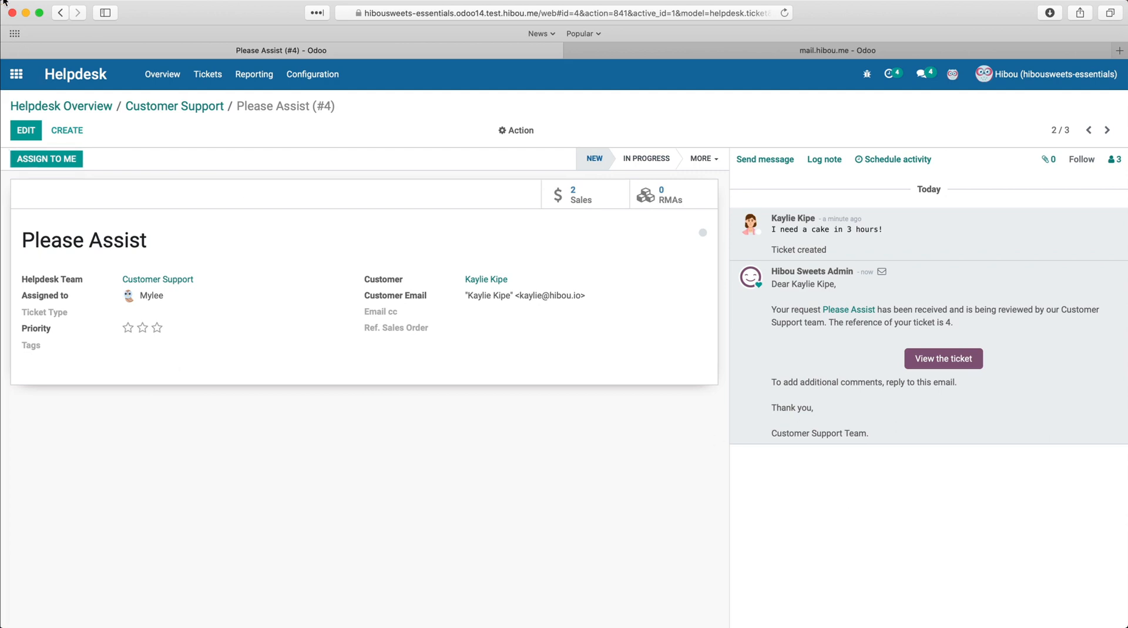
pyautogui.click(16, 74)
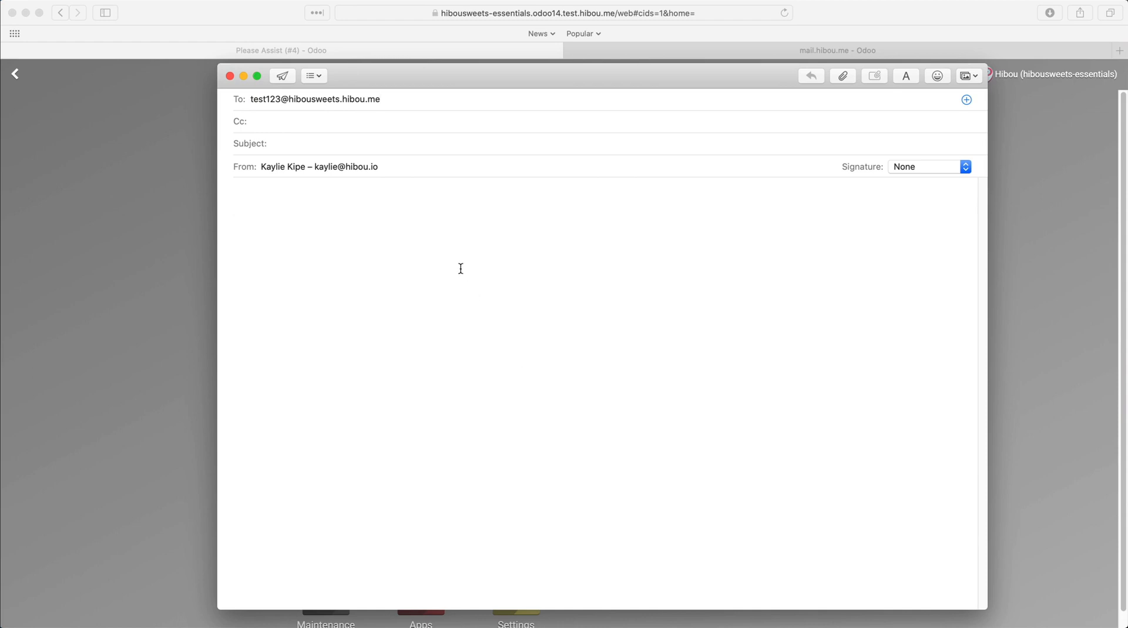
pyautogui.click(450, 144)
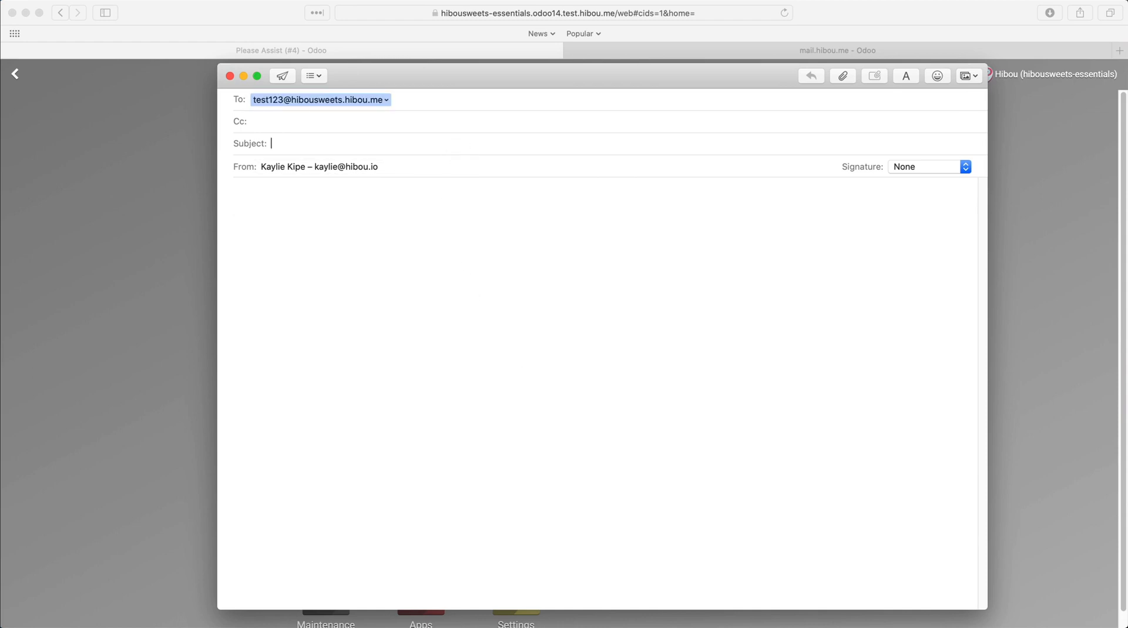
pyautogui.write('I Need to Schedule Something')
pyautogui.press('Tab')
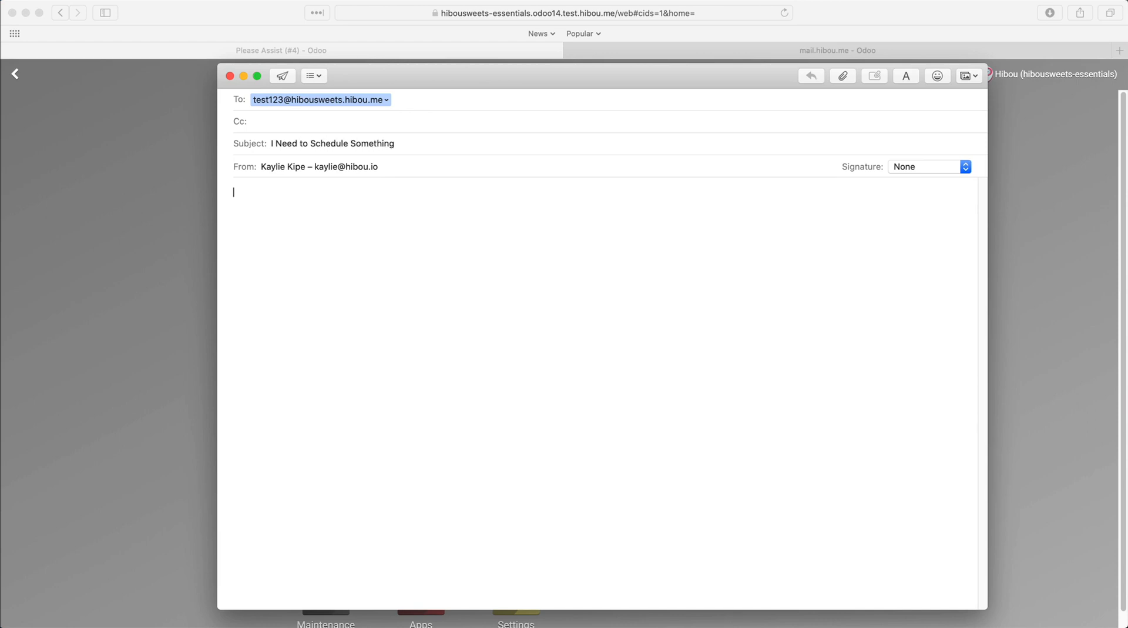
pyautogui.write('A custom event, perhaps?')
pyautogui.click(293, 76)
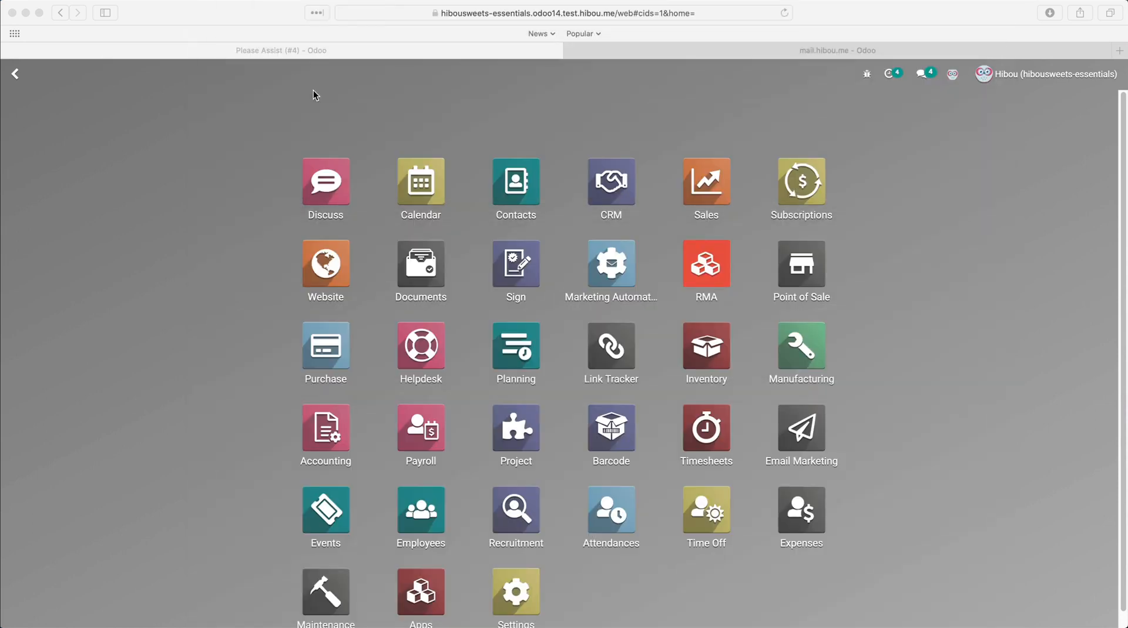
# Step: Fetch mail now on the incoming server, then open the I Need to Schedule Something lead in CRM
pyautogui.click(761, 52)
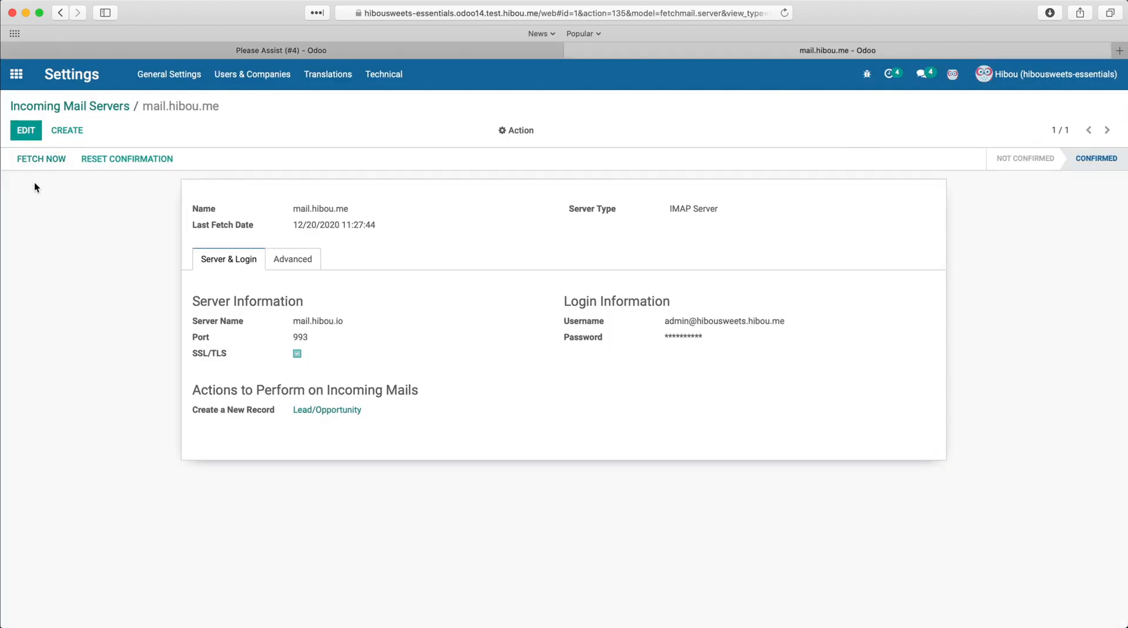
pyautogui.click(46, 158)
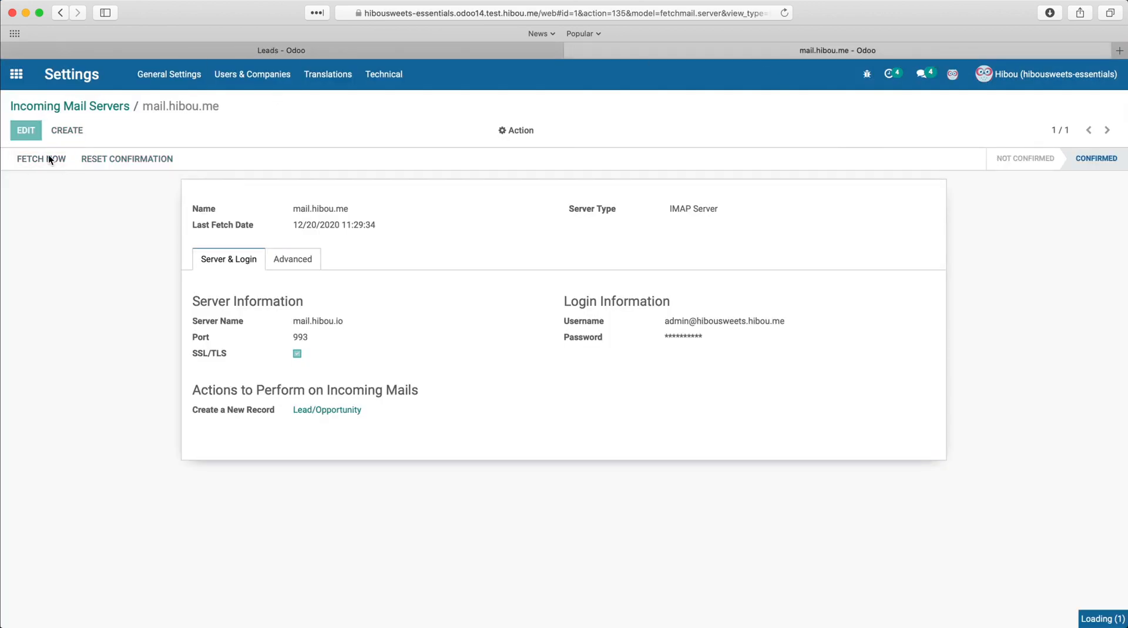
pyautogui.click(304, 51)
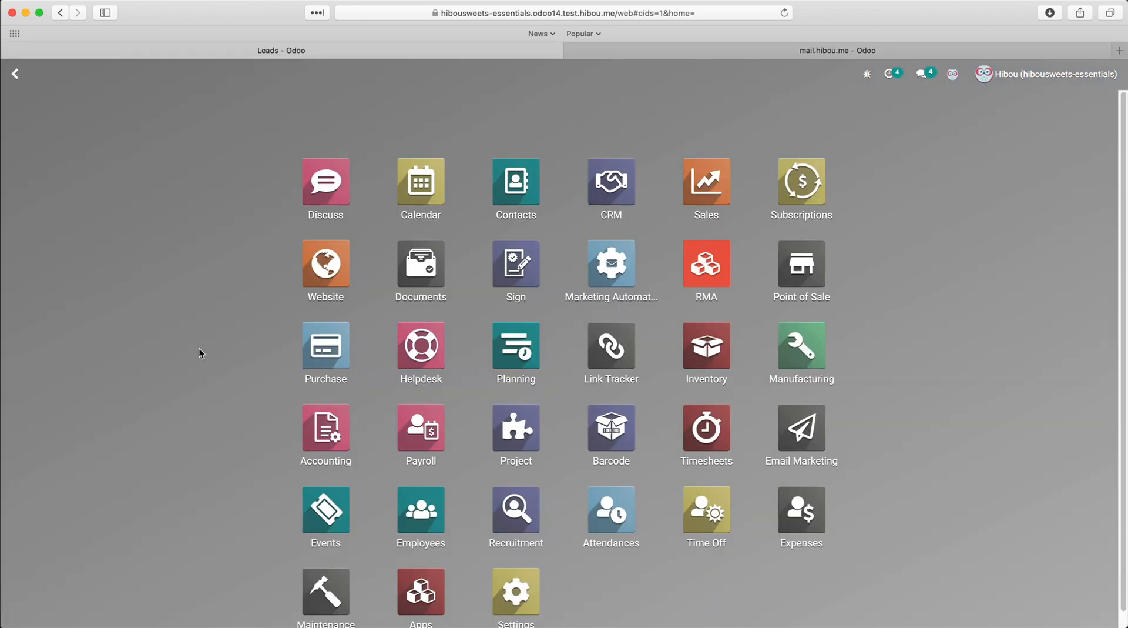
pyautogui.click(631, 182)
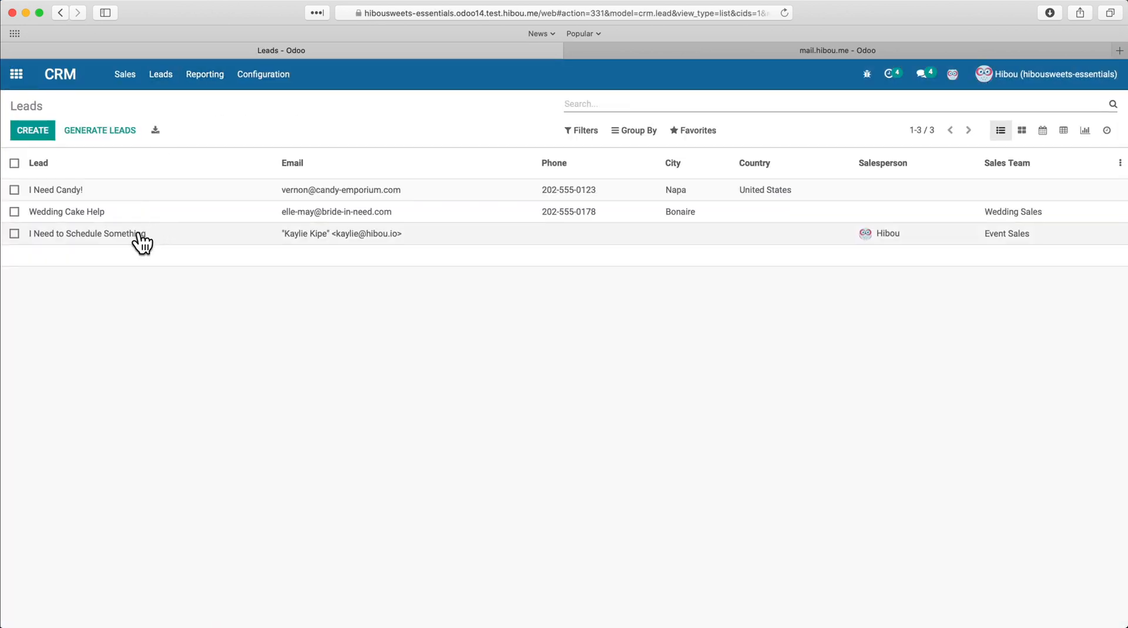
pyautogui.click(178, 235)
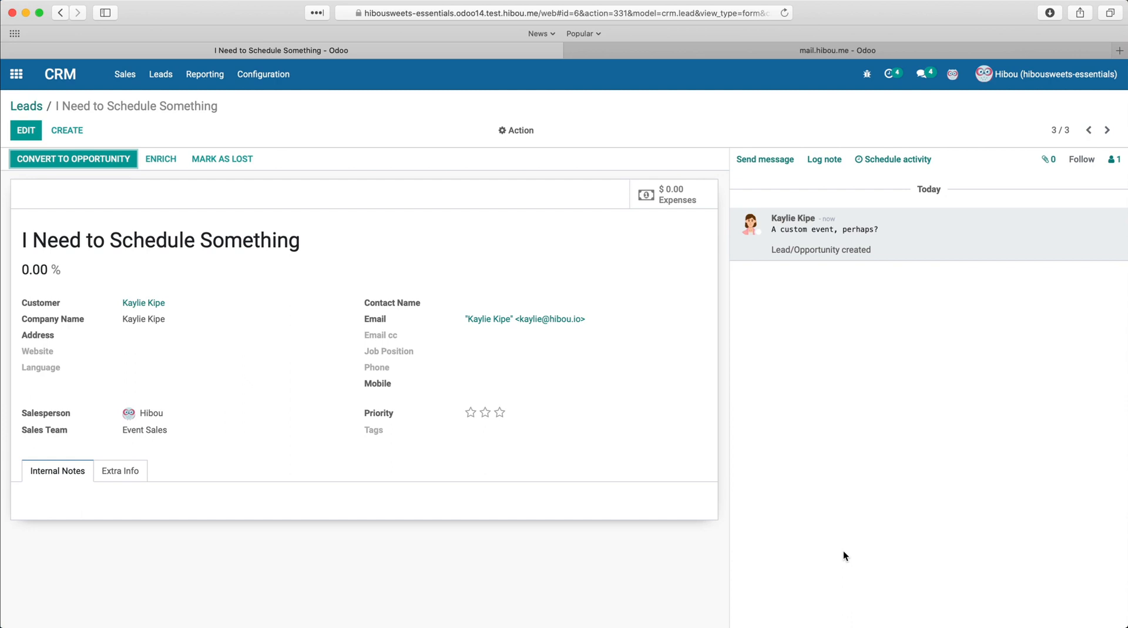
# Step: Open the technical email Templates list and search it for sale templates
pyautogui.click(630, 52)
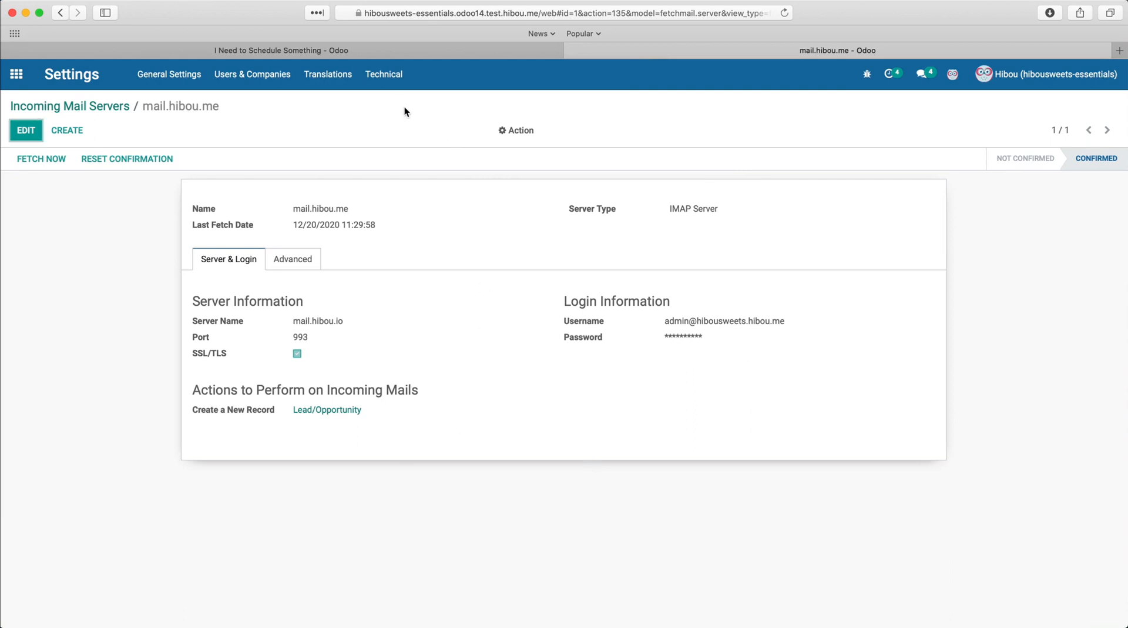
pyautogui.click(395, 87)
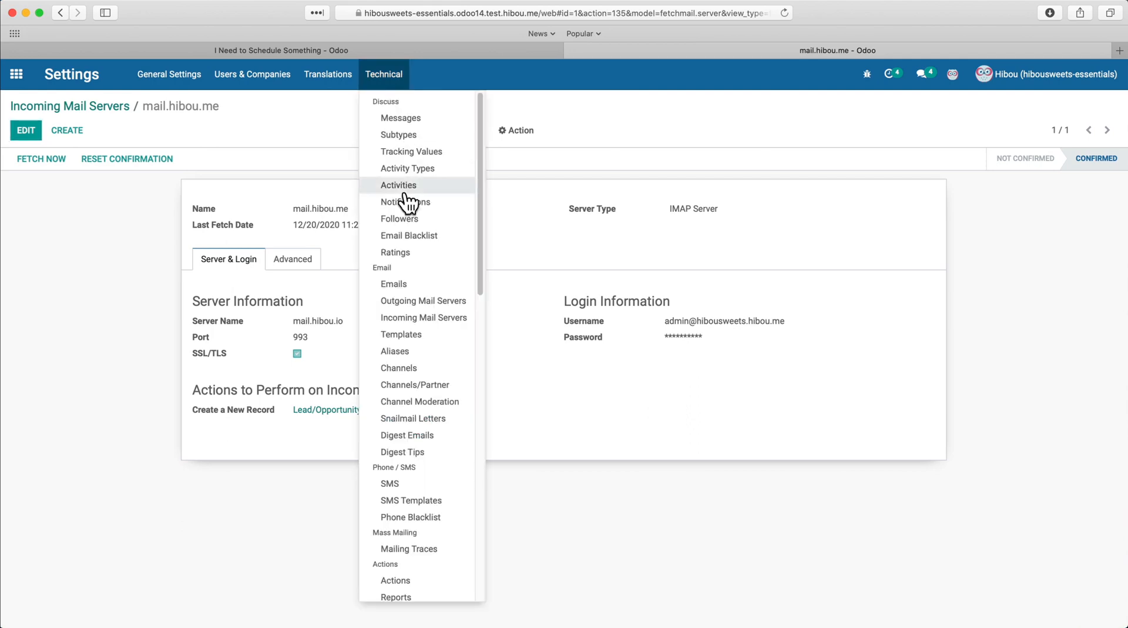
pyautogui.click(411, 335)
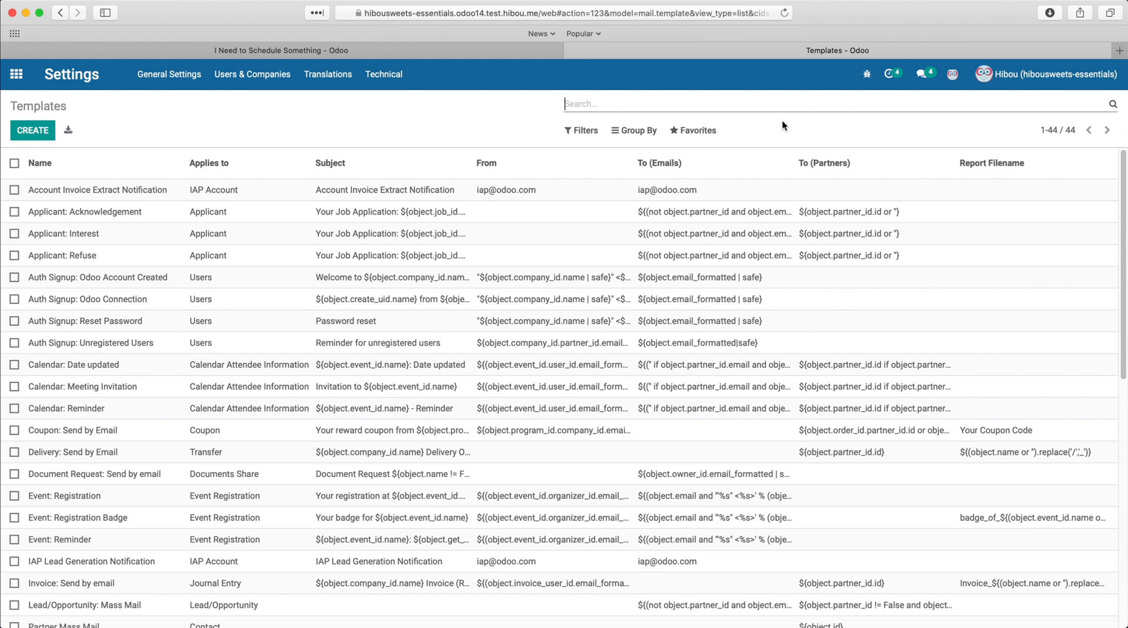
pyautogui.click(1006, 79)
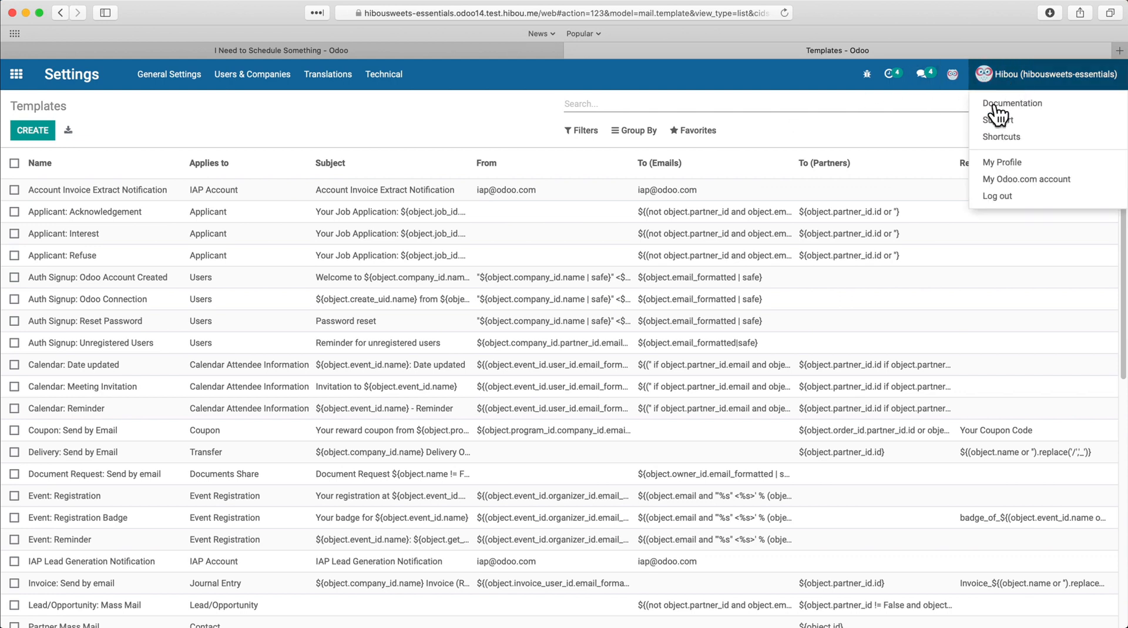
pyautogui.click(819, 137)
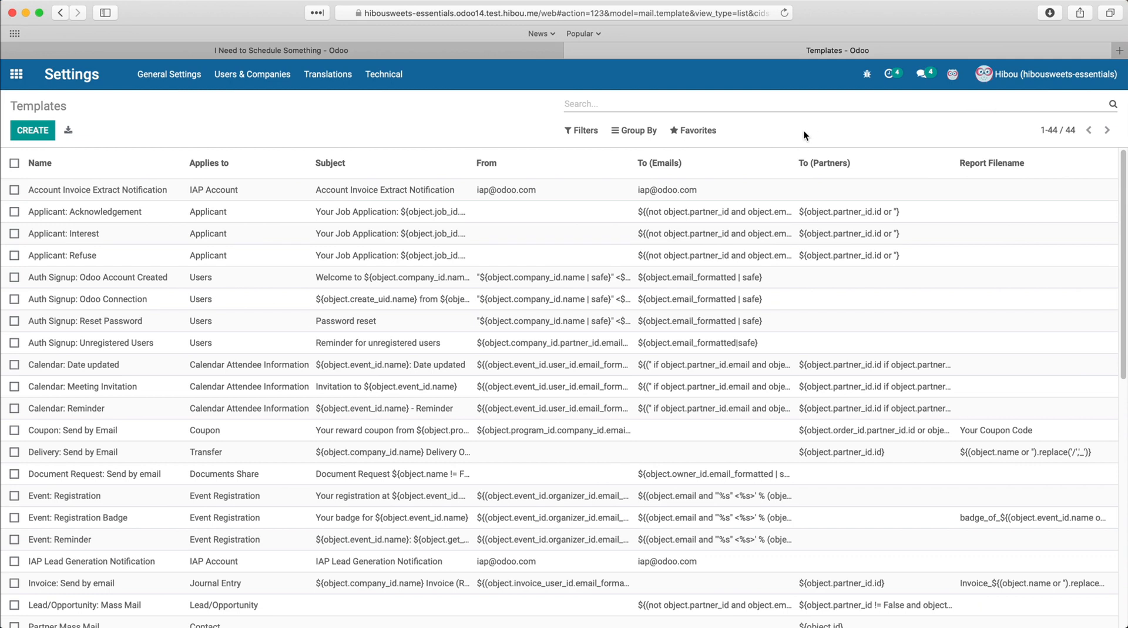
pyautogui.click(802, 108)
pyautogui.write('sale')
pyautogui.press('Return')
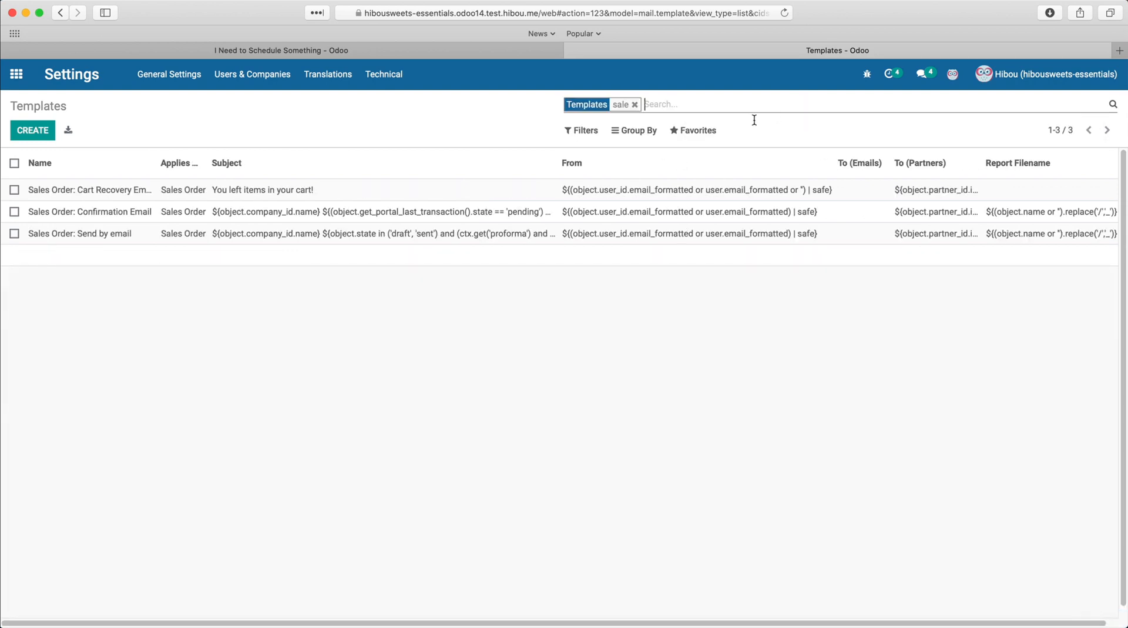
# Step: Open the Sales Order: Send by email template and review its content, email configuration and advanced settings
pyautogui.click(470, 238)
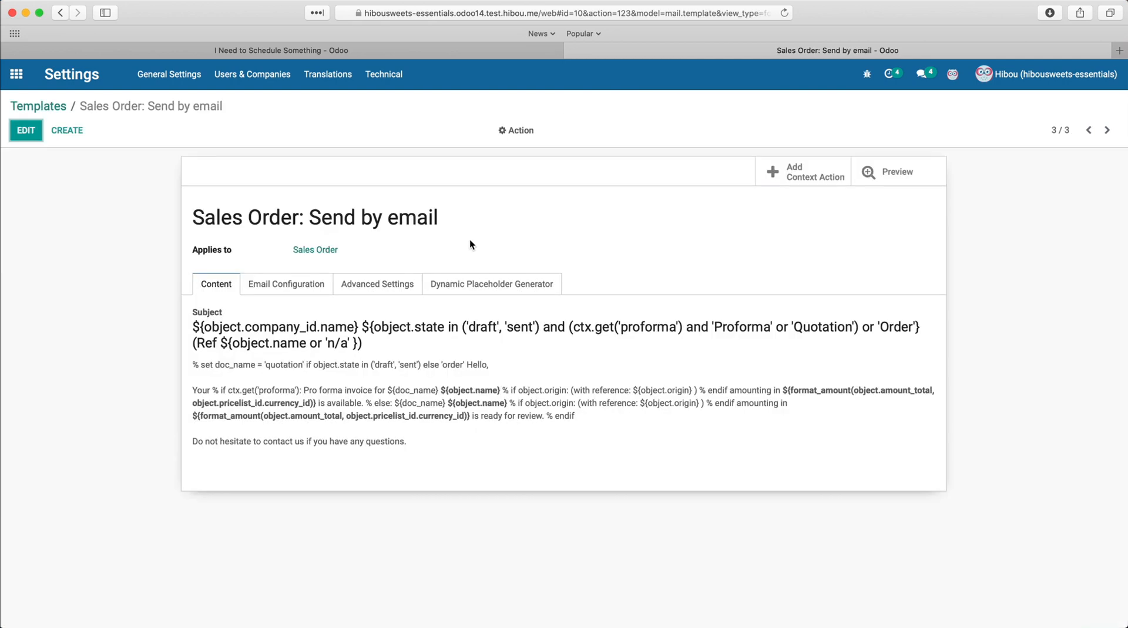
pyautogui.click(349, 280)
pyautogui.click(311, 288)
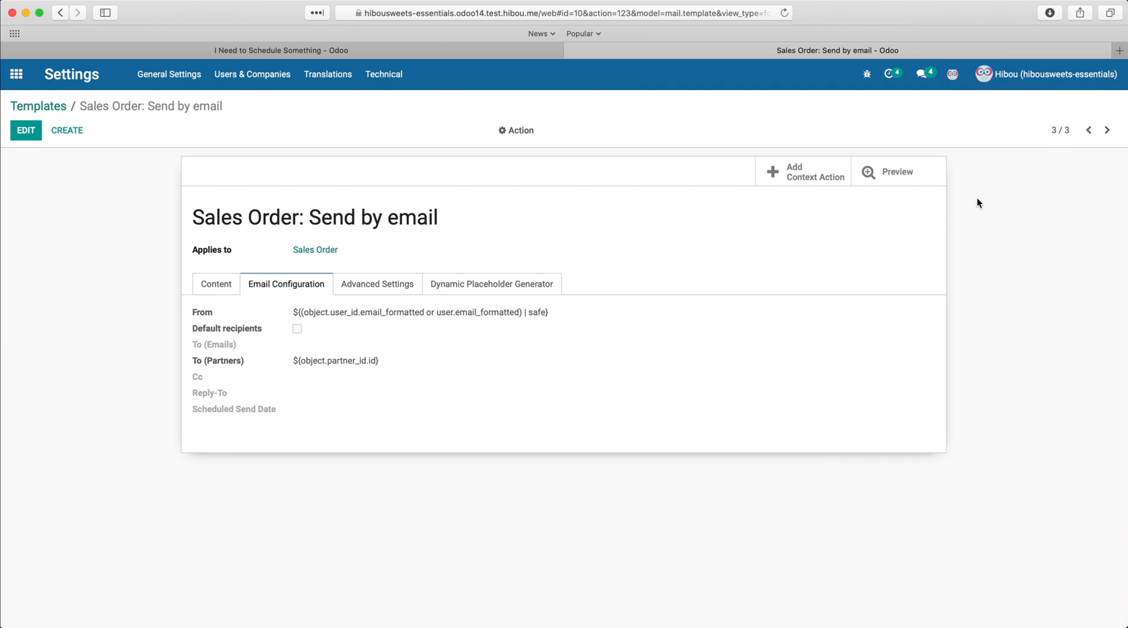
pyautogui.click(383, 287)
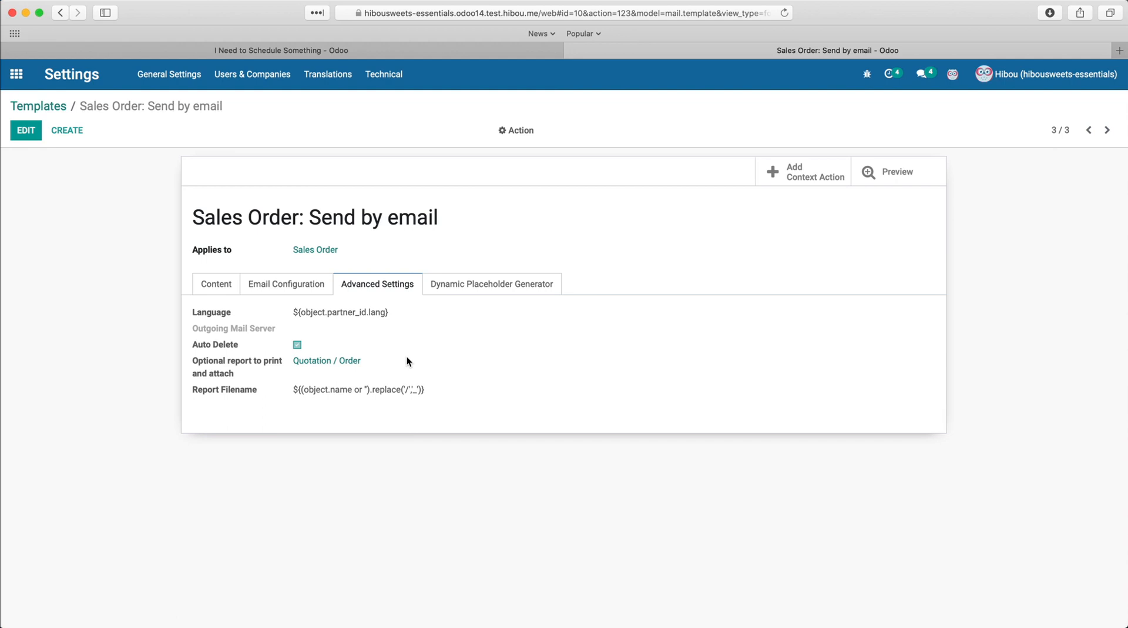
pyautogui.click(389, 50)
pyautogui.click(5, 74)
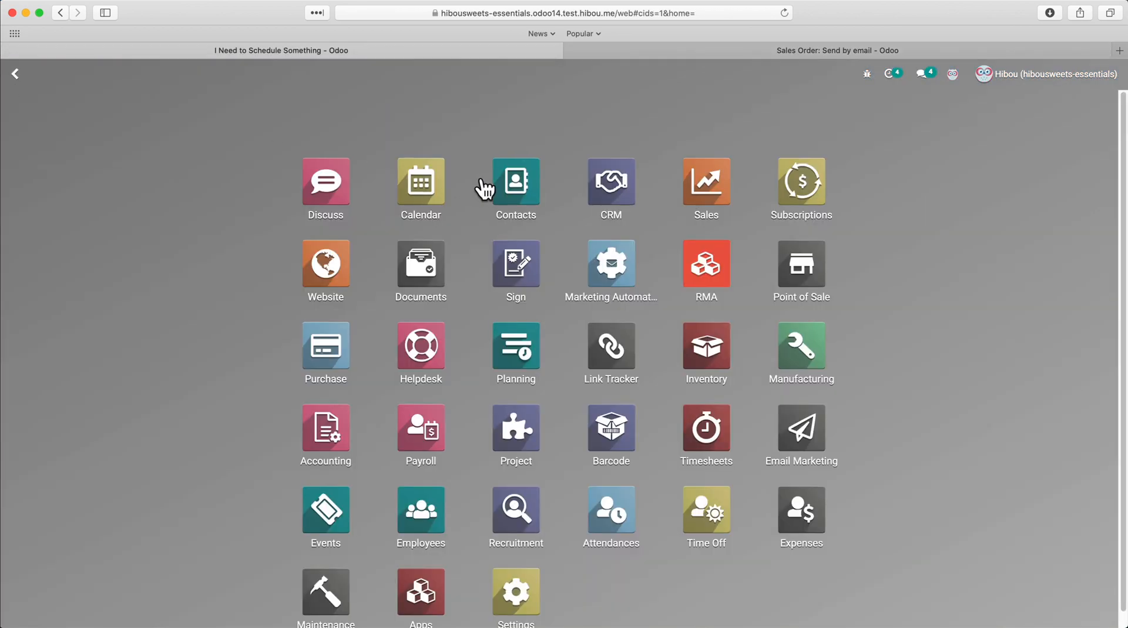
pyautogui.click(546, 202)
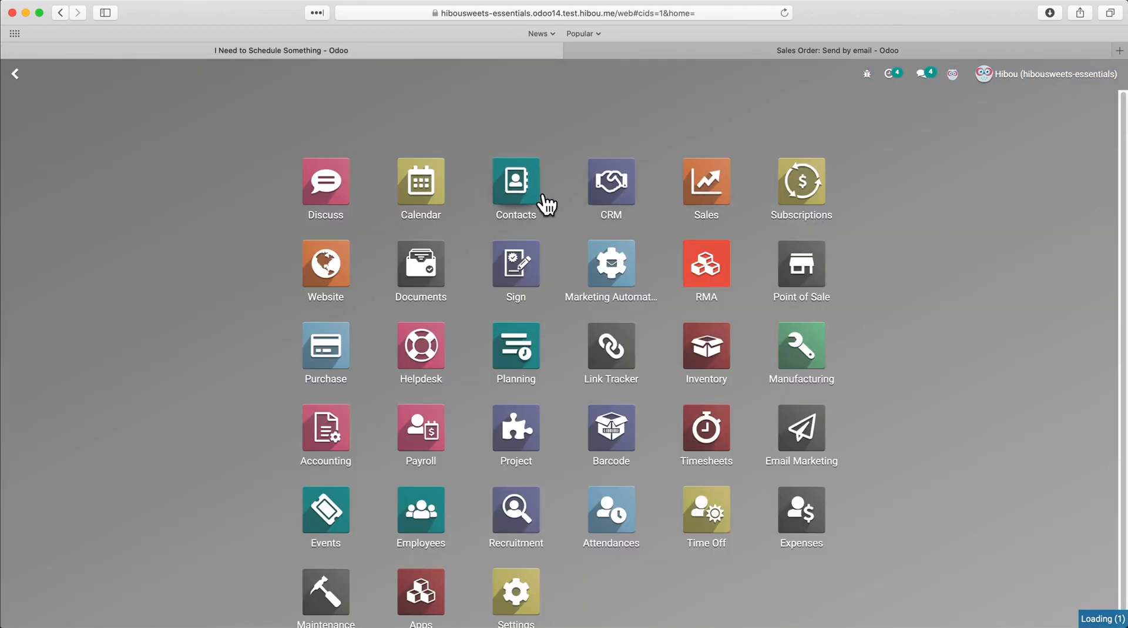
pyautogui.click(938, 365)
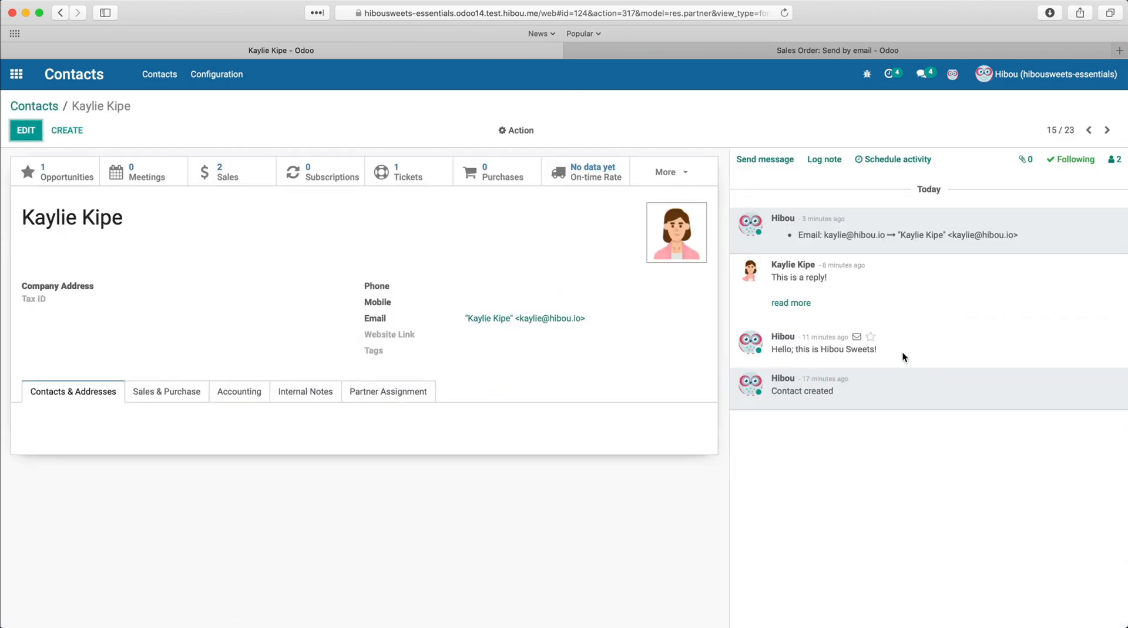
pyautogui.click(202, 173)
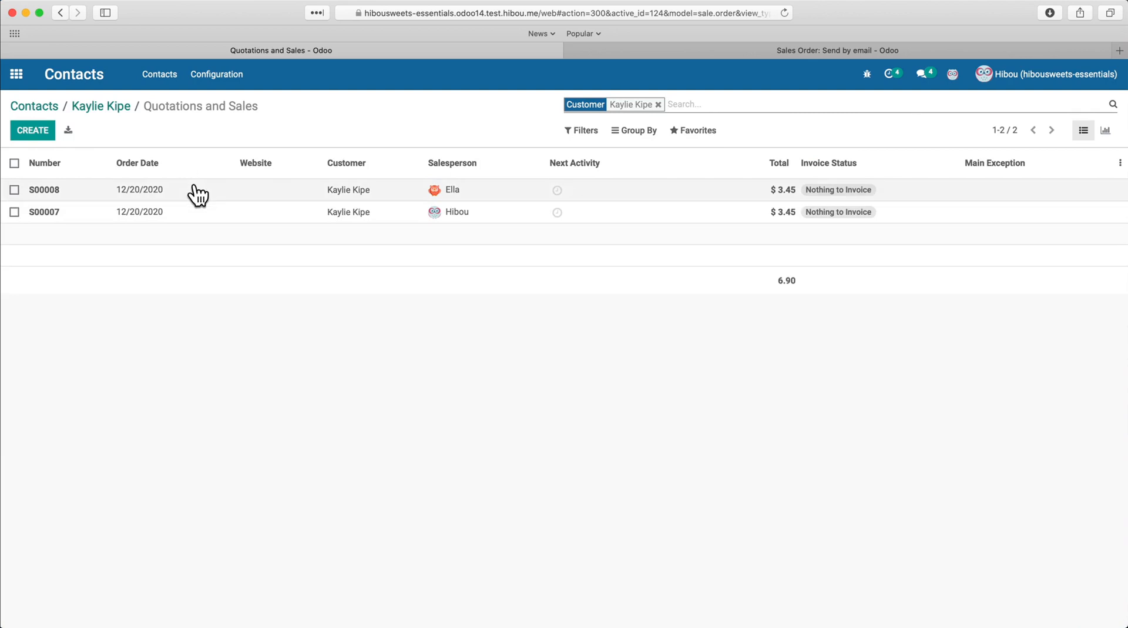
pyautogui.click(192, 186)
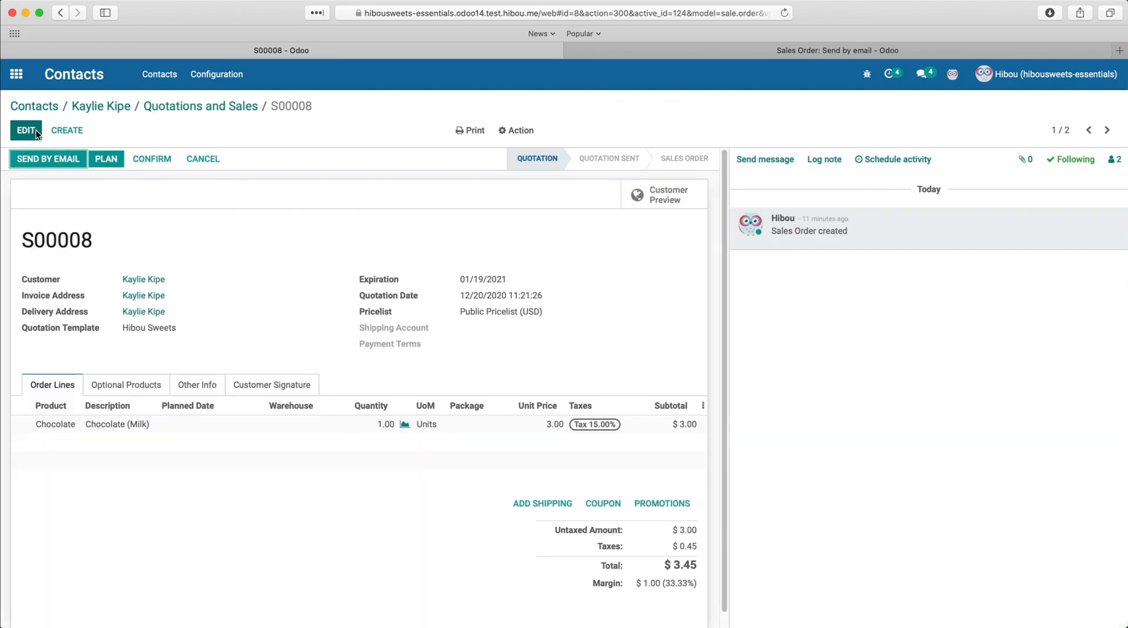
pyautogui.click(36, 130)
pyautogui.click(187, 392)
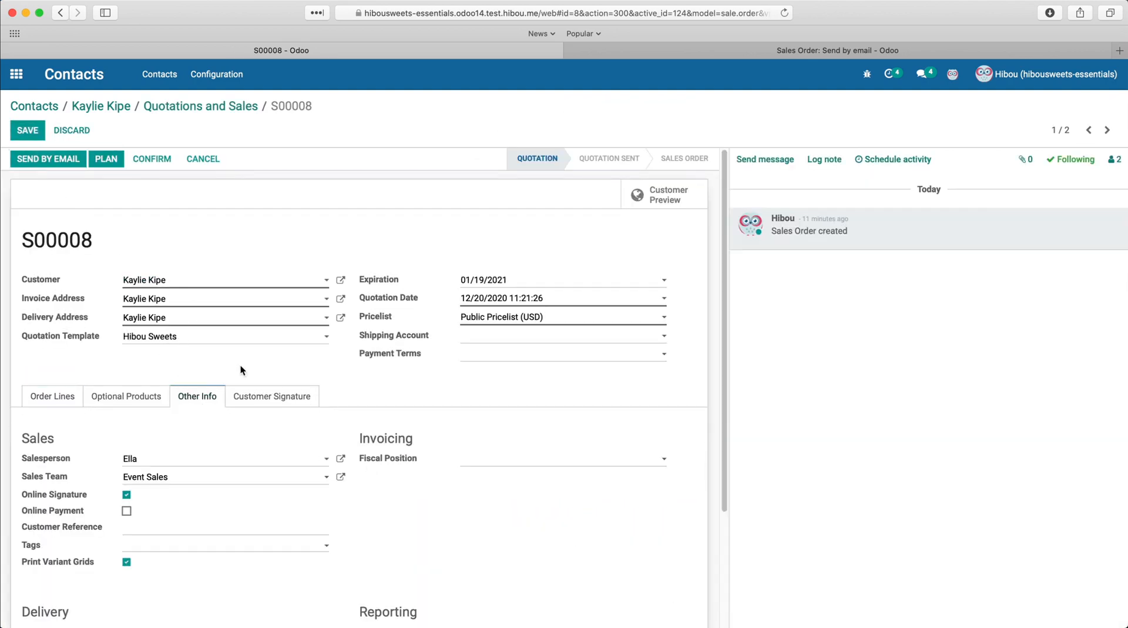
pyautogui.click(342, 458)
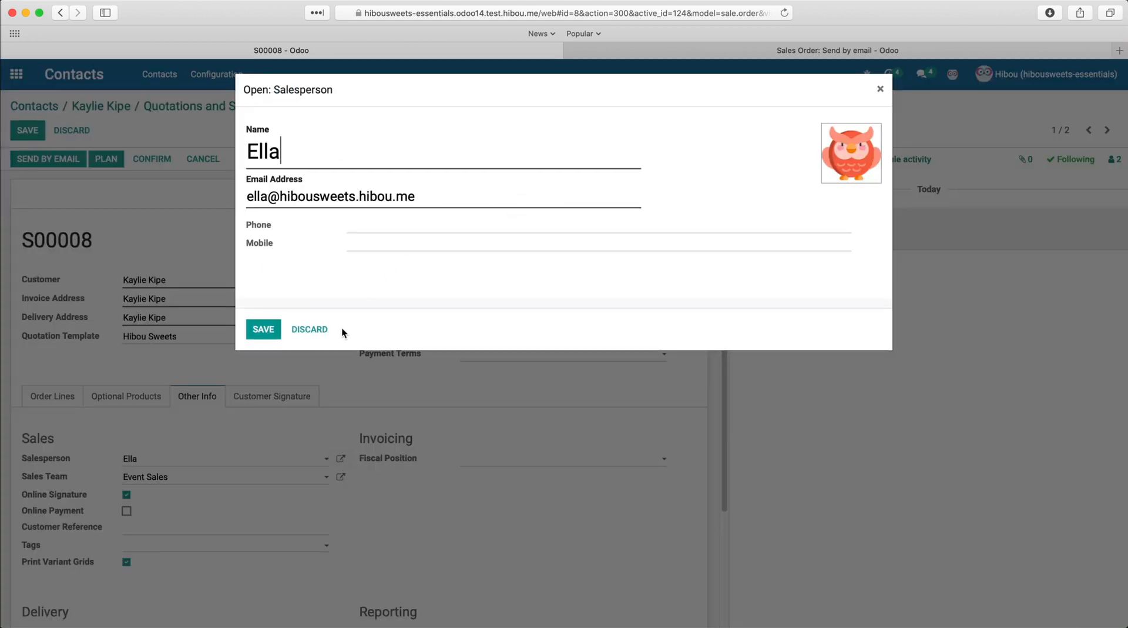
pyautogui.click(310, 331)
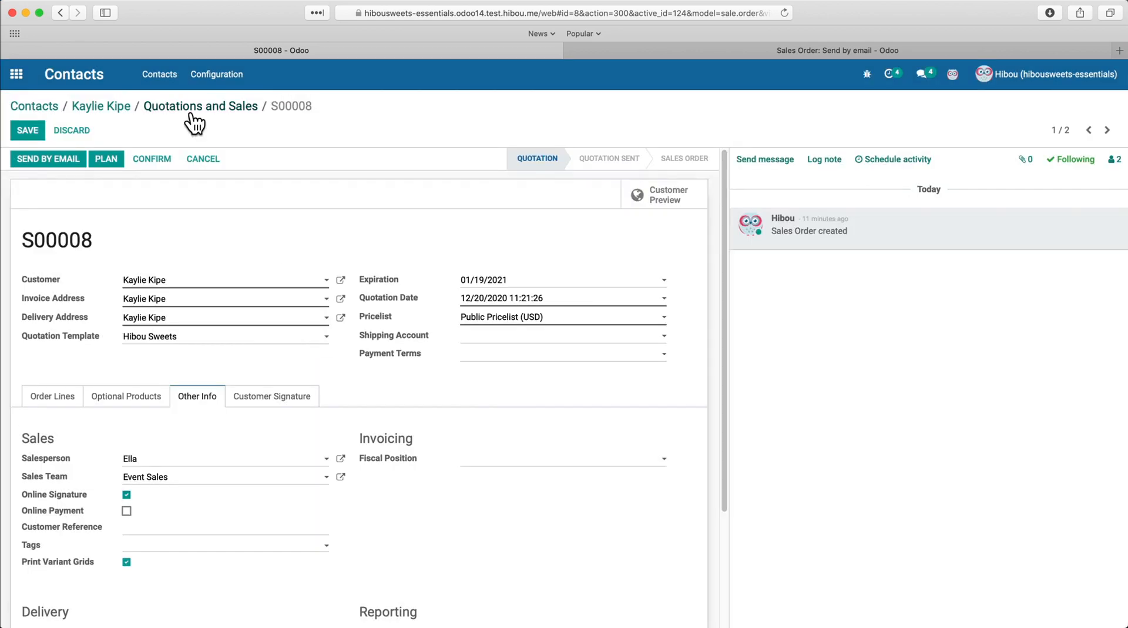
pyautogui.click(94, 130)
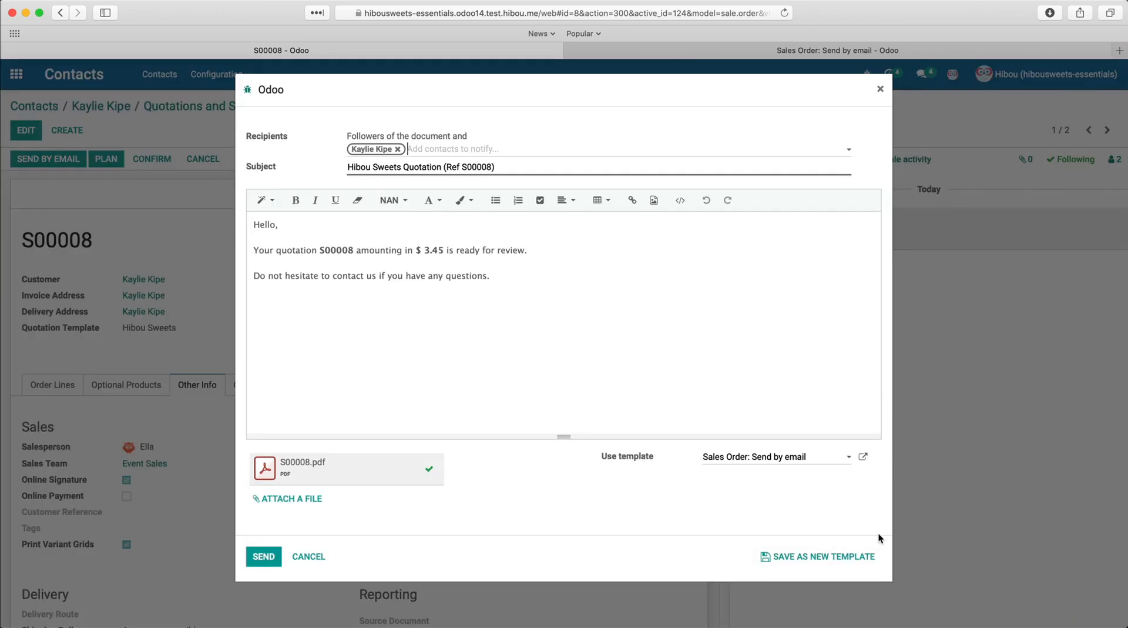
# Step: Send quotation S00008 by email, then reply to it from the customer's mail app with "I accept!"
pyautogui.click(264, 558)
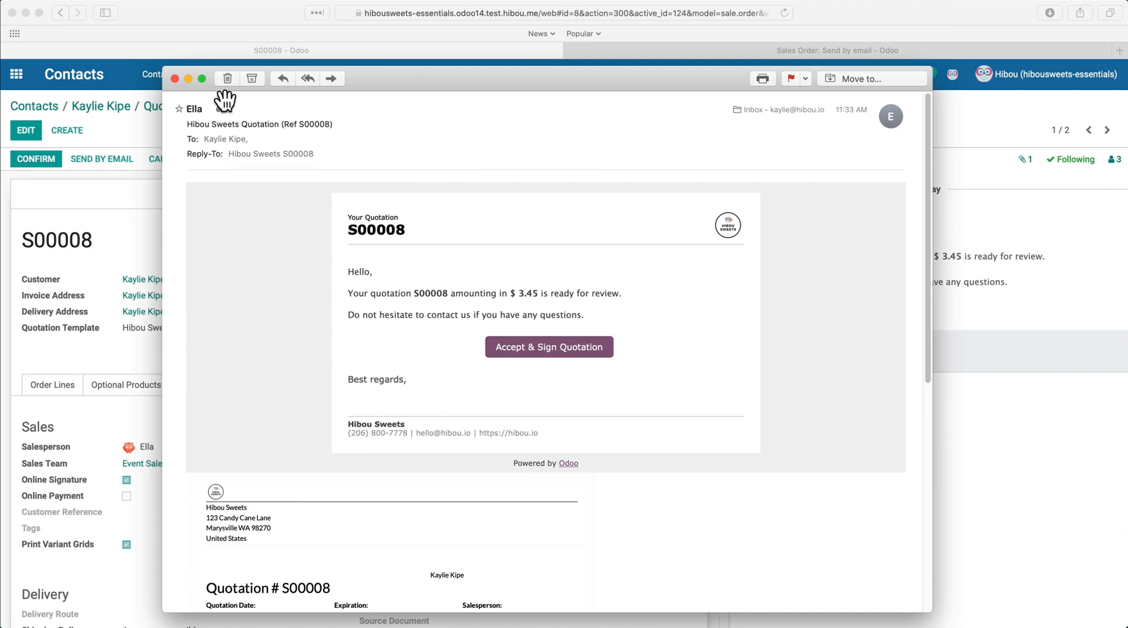
pyautogui.click(207, 109)
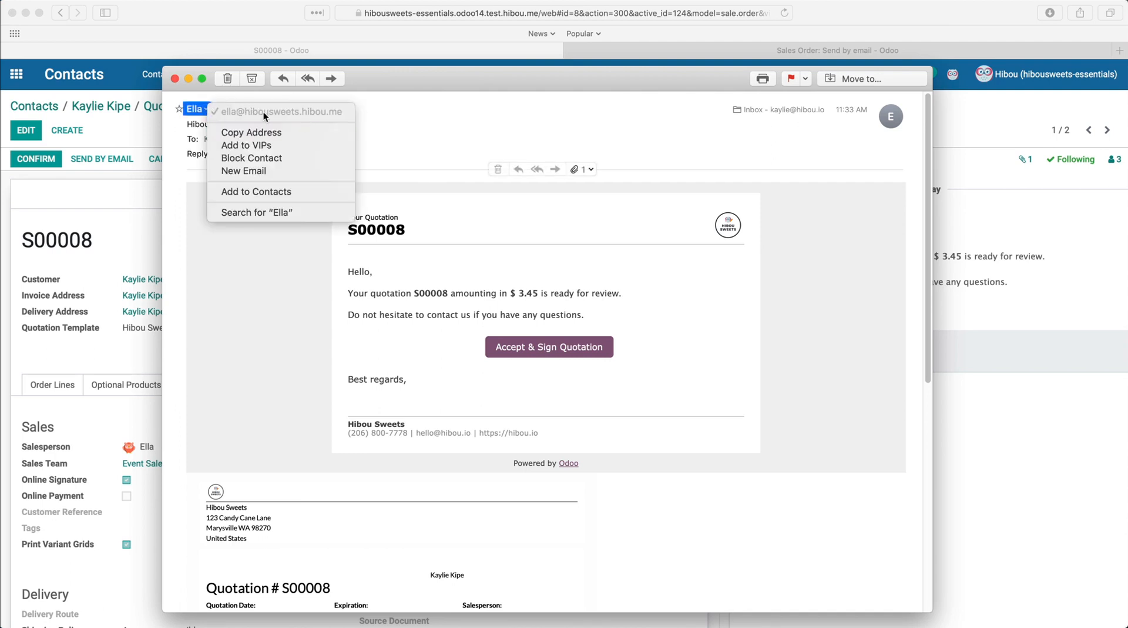
pyautogui.click(386, 122)
pyautogui.click(312, 84)
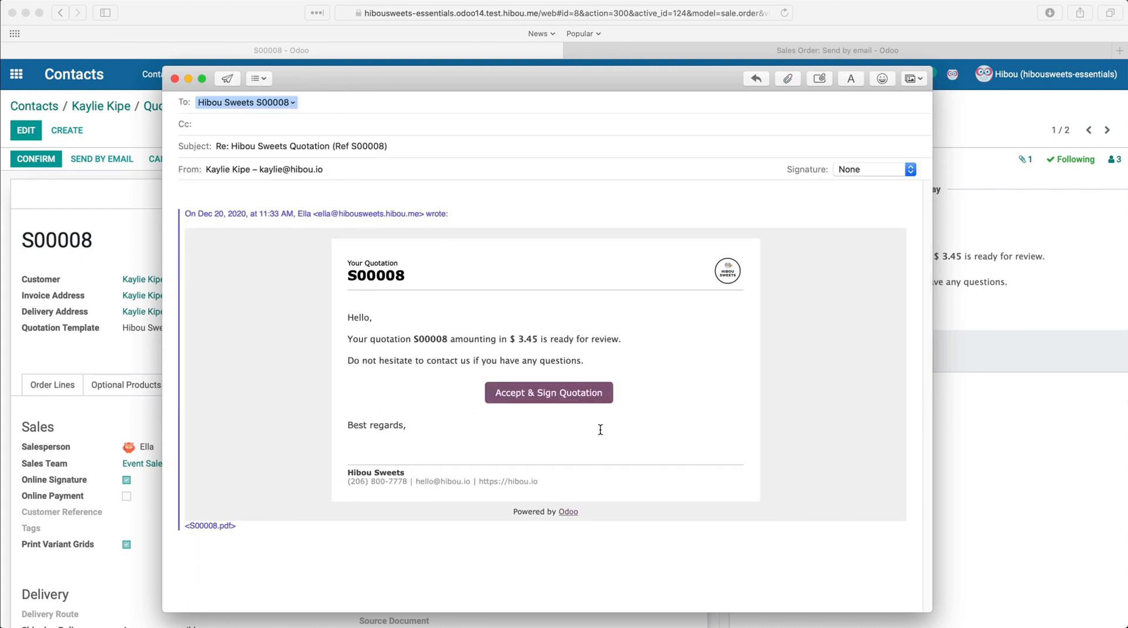
pyautogui.write('I accept!')
pyautogui.click(227, 78)
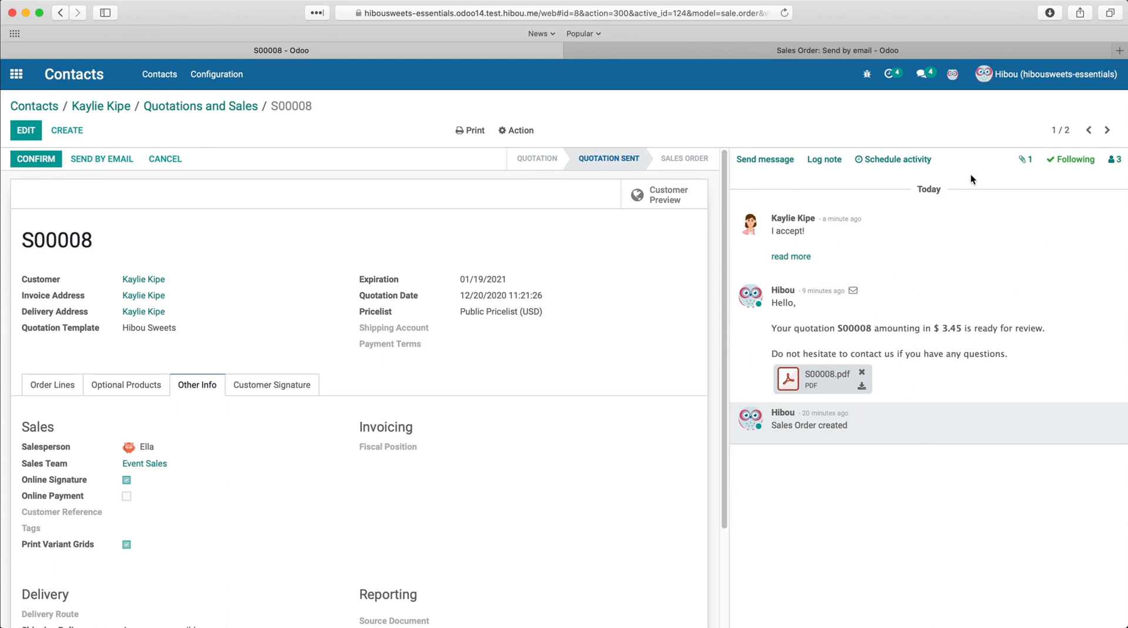
# Step: Resend the failed email on the Cake Emergency ticket from the Helpdesk Ticket failure notification
pyautogui.click(923, 86)
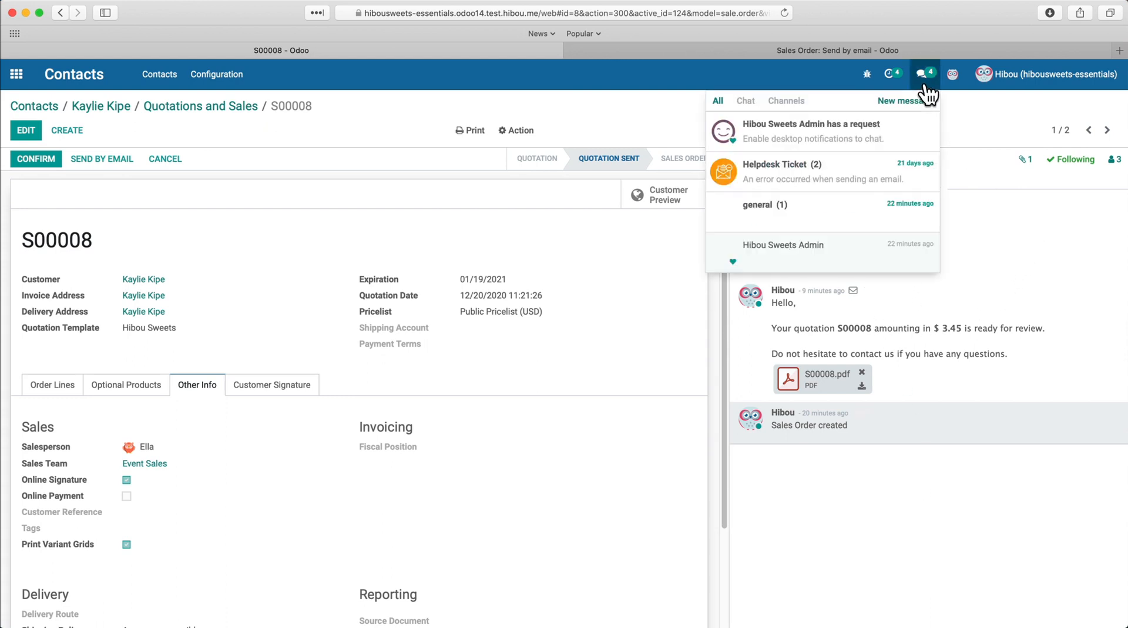
pyautogui.click(772, 180)
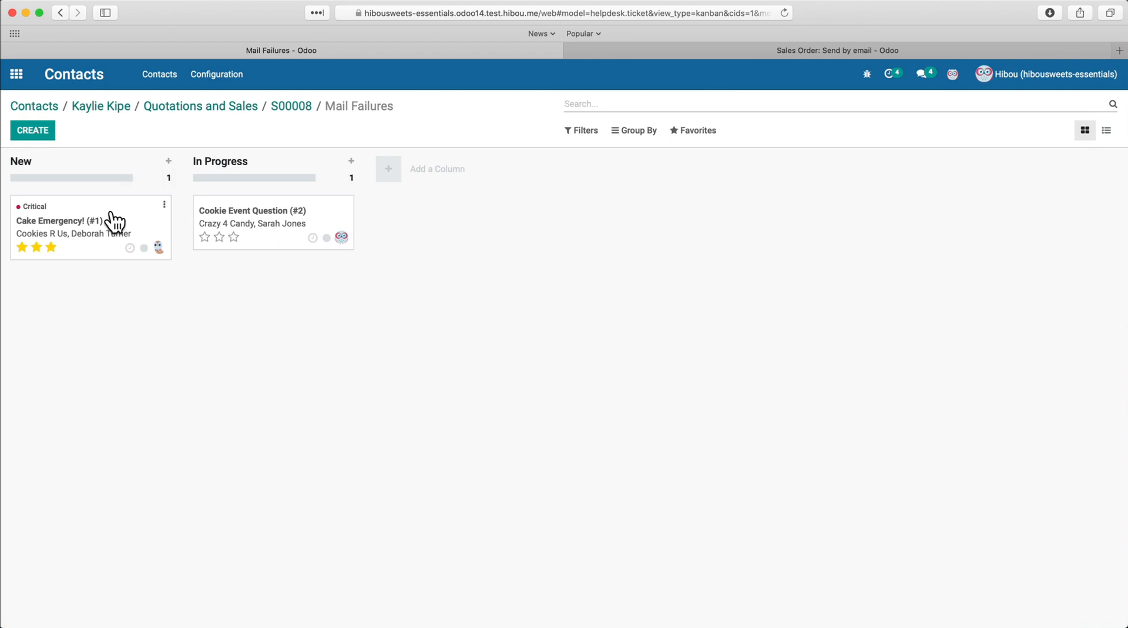
pyautogui.click(114, 221)
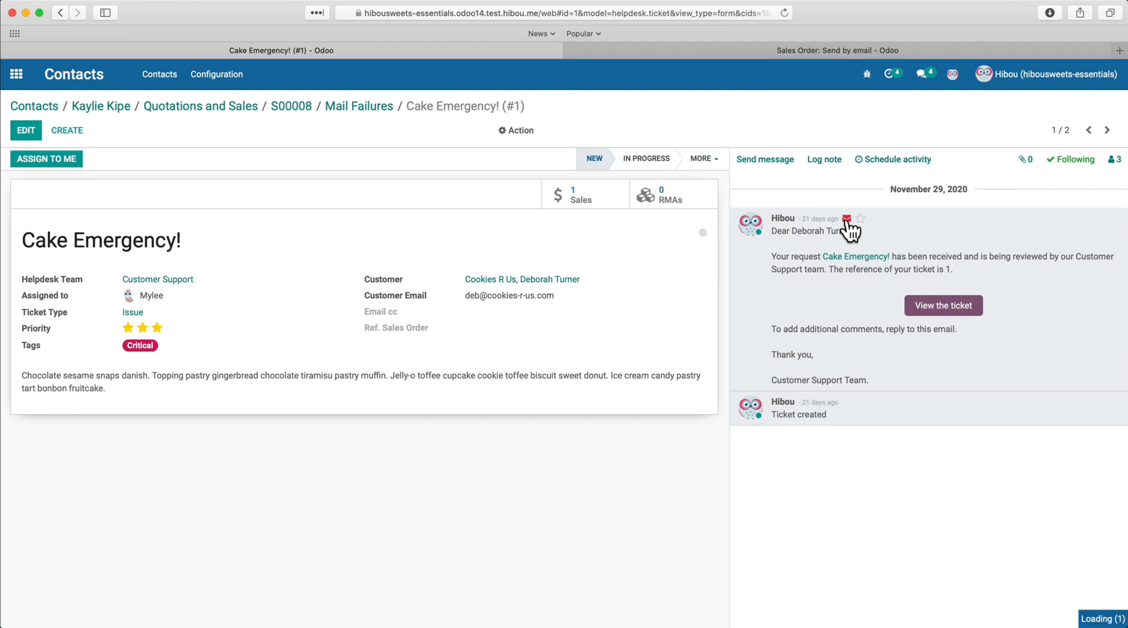
pyautogui.click(847, 219)
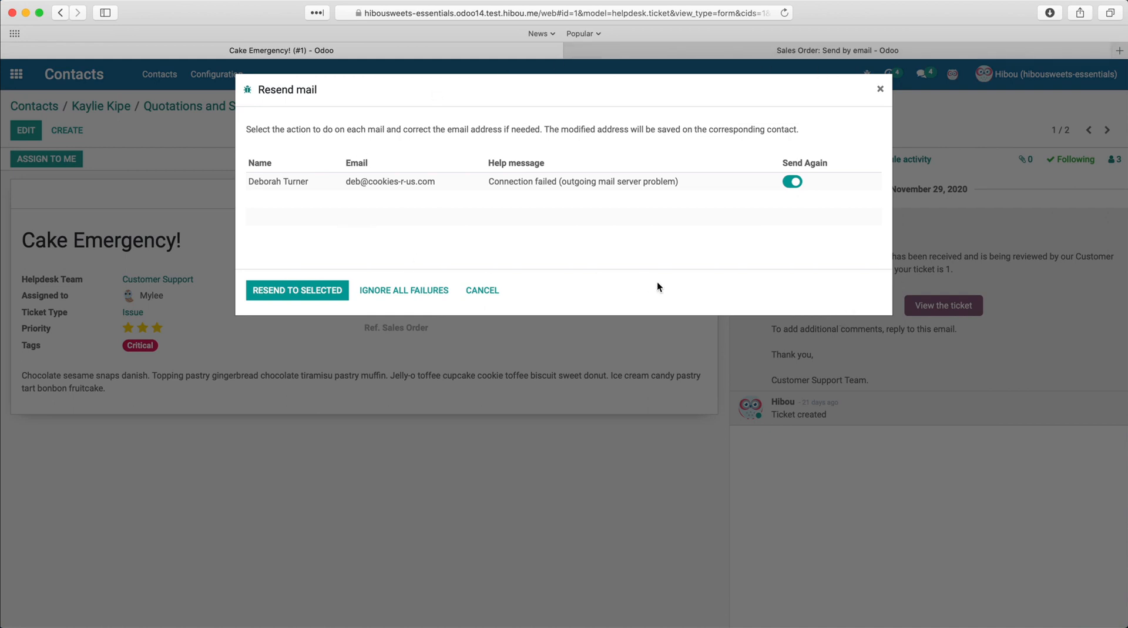
pyautogui.click(312, 298)
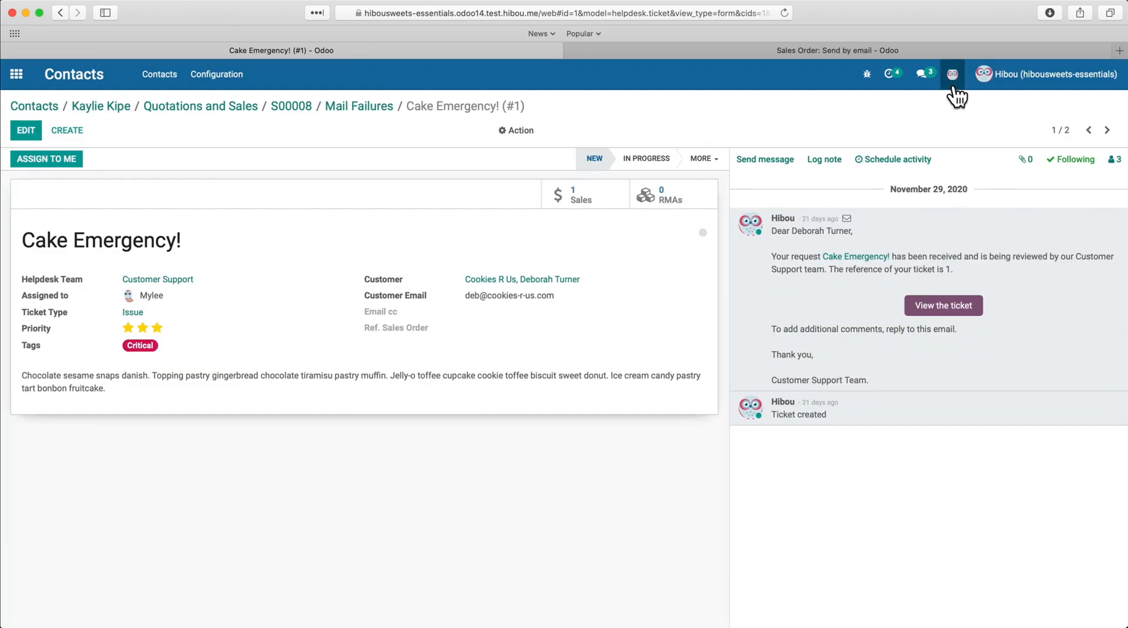
# Step: Discard the remaining mail delivery failures of the Helpdesk Ticket notification
pyautogui.click(926, 74)
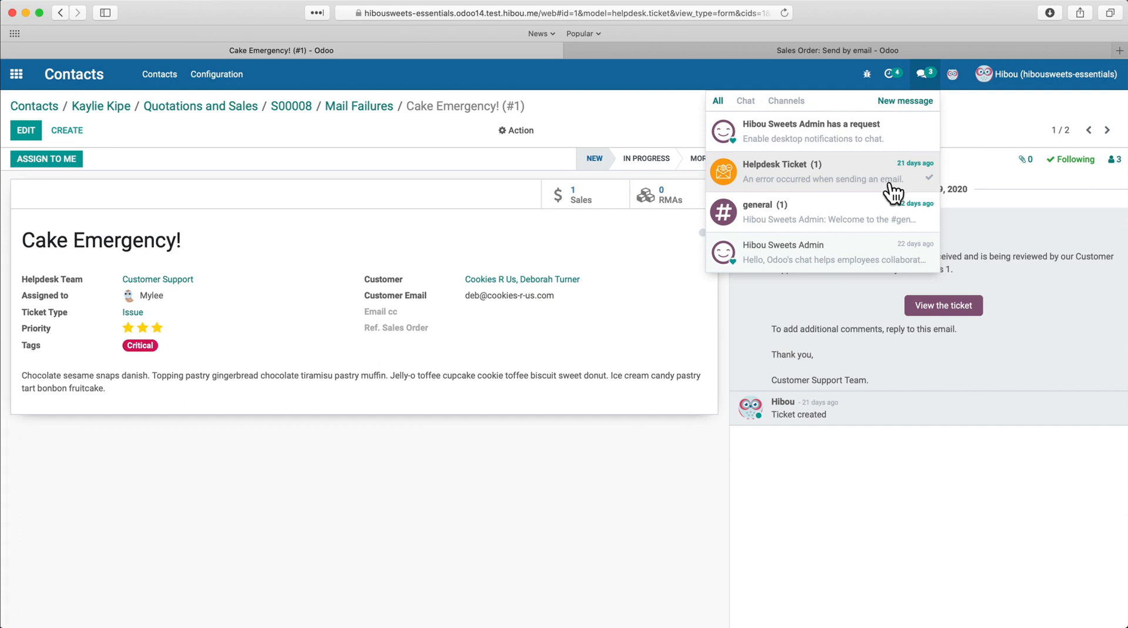
pyautogui.click(927, 178)
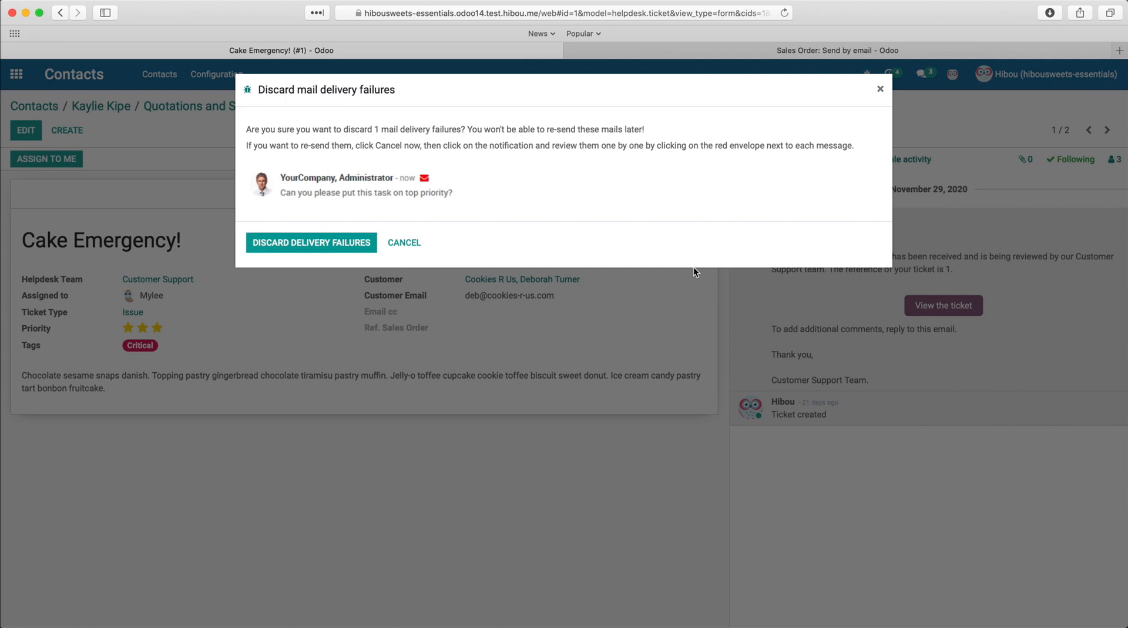
pyautogui.click(352, 247)
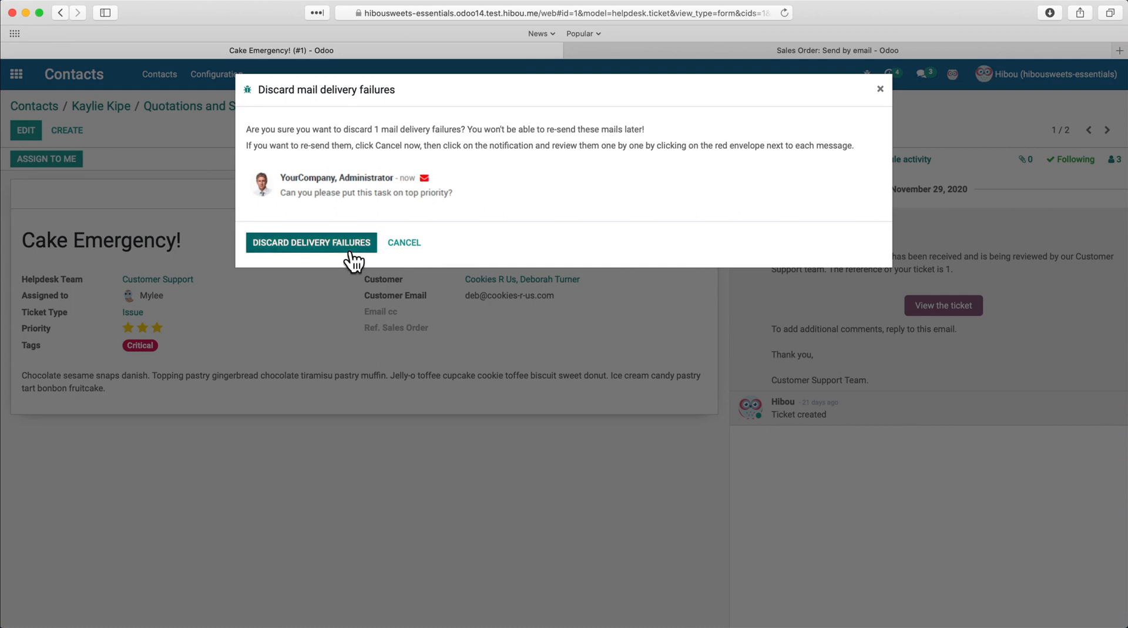